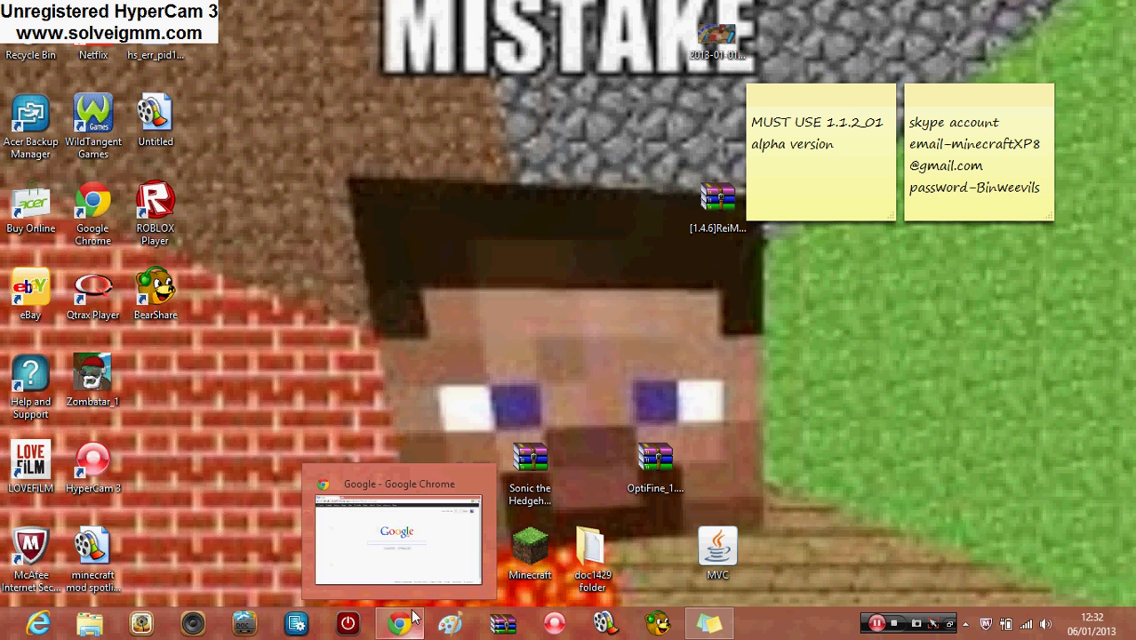
# - Search Google for planetminecraft.com in the restored Chrome window
pyautogui.click(425, 562)
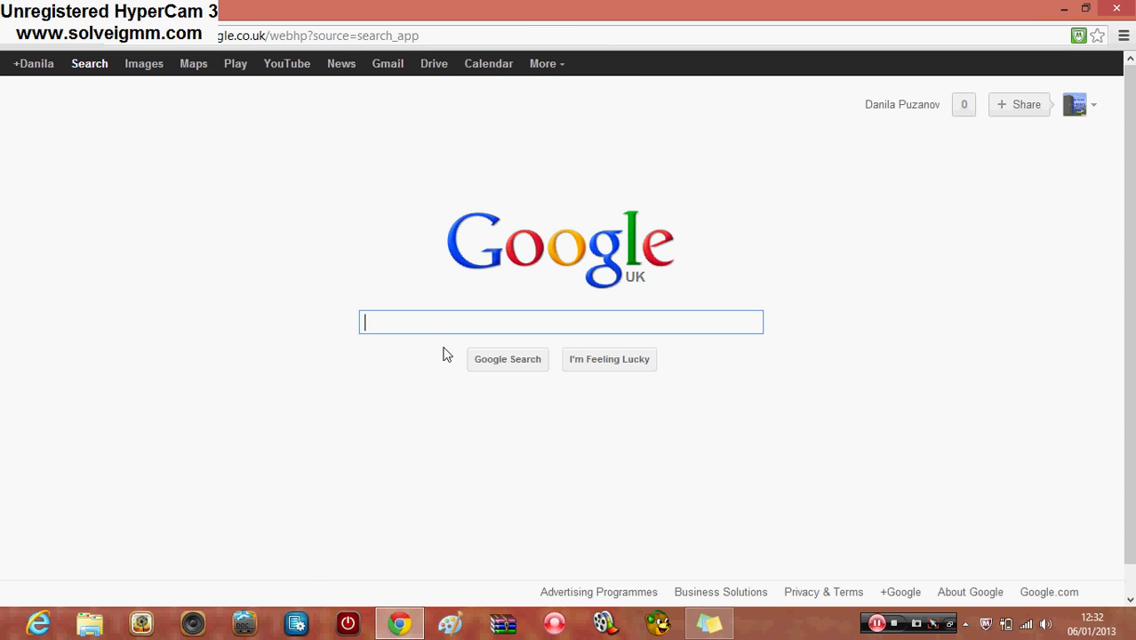
pyautogui.write('planet')
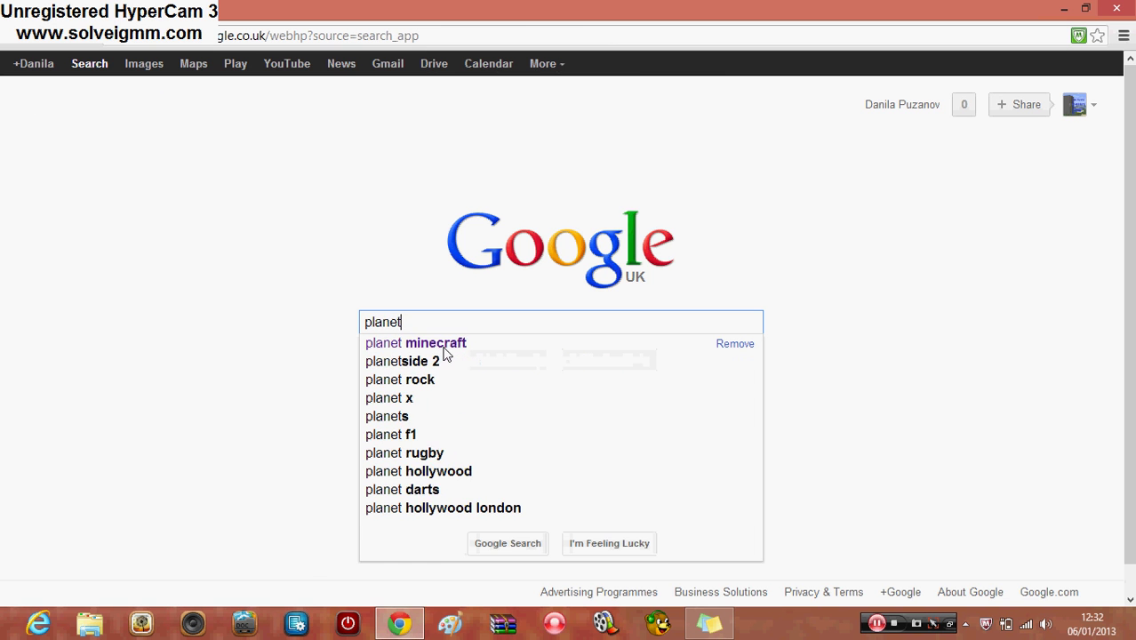
pyautogui.write('min')
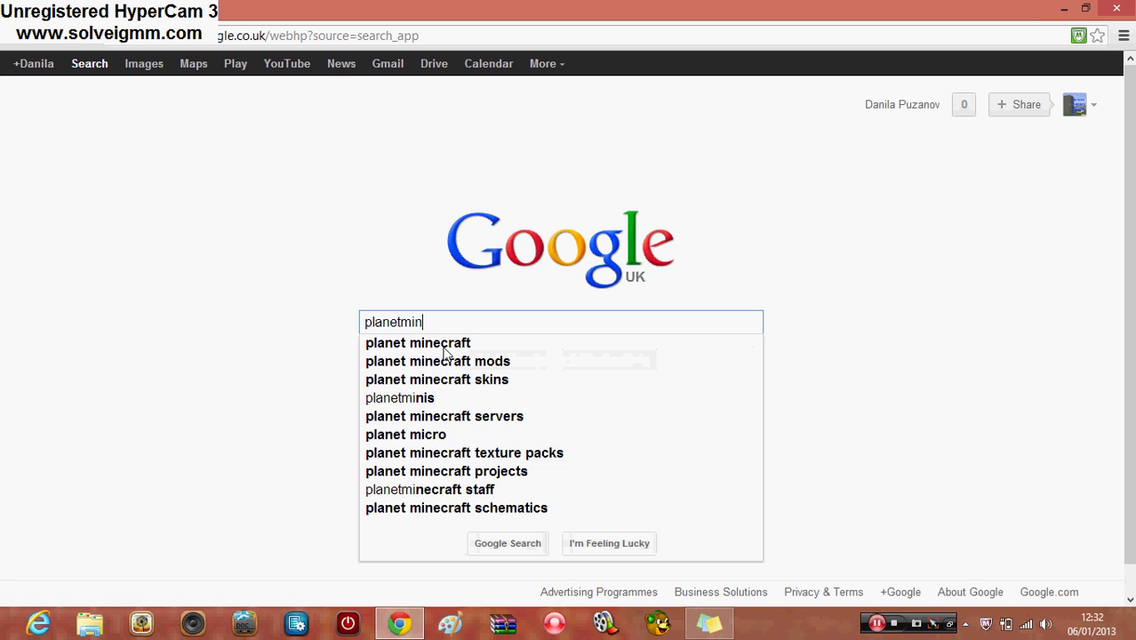
pyautogui.write('ecraft.co')
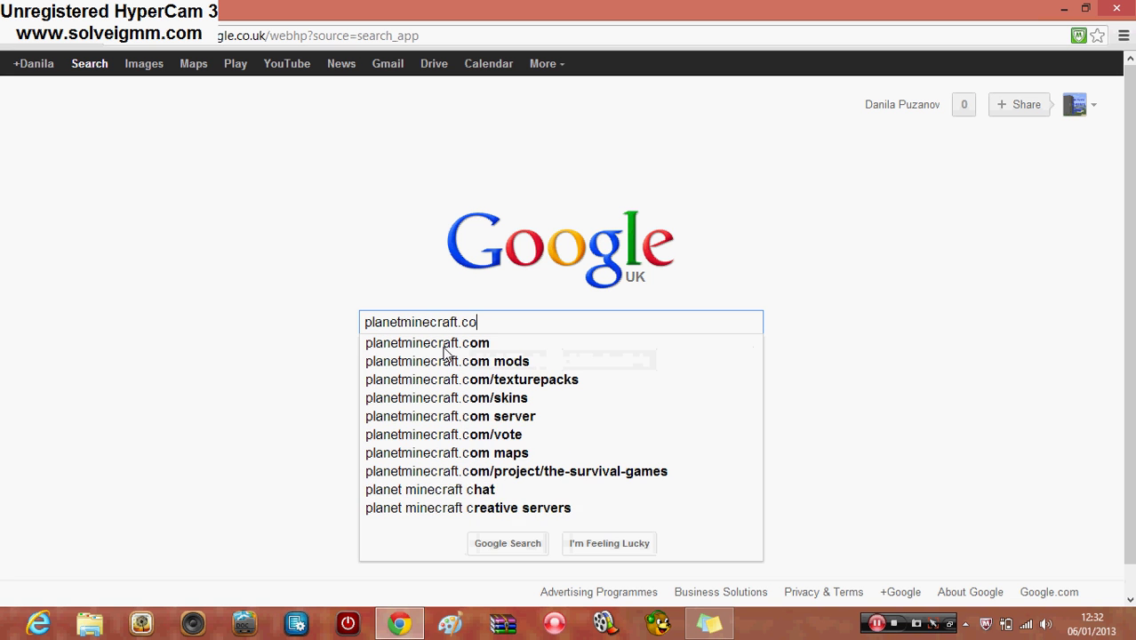
pyautogui.write('m')
pyautogui.press('Return')
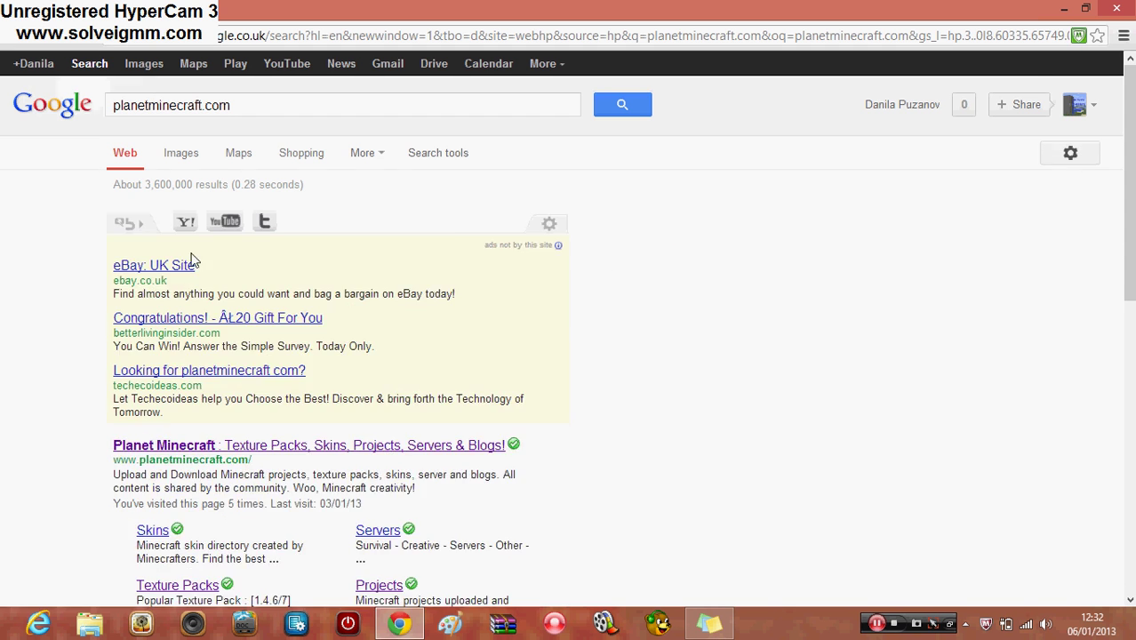
# - Open the Planet Minecraft site from the Google search results
pyautogui.scroll(-1, 293, 346)
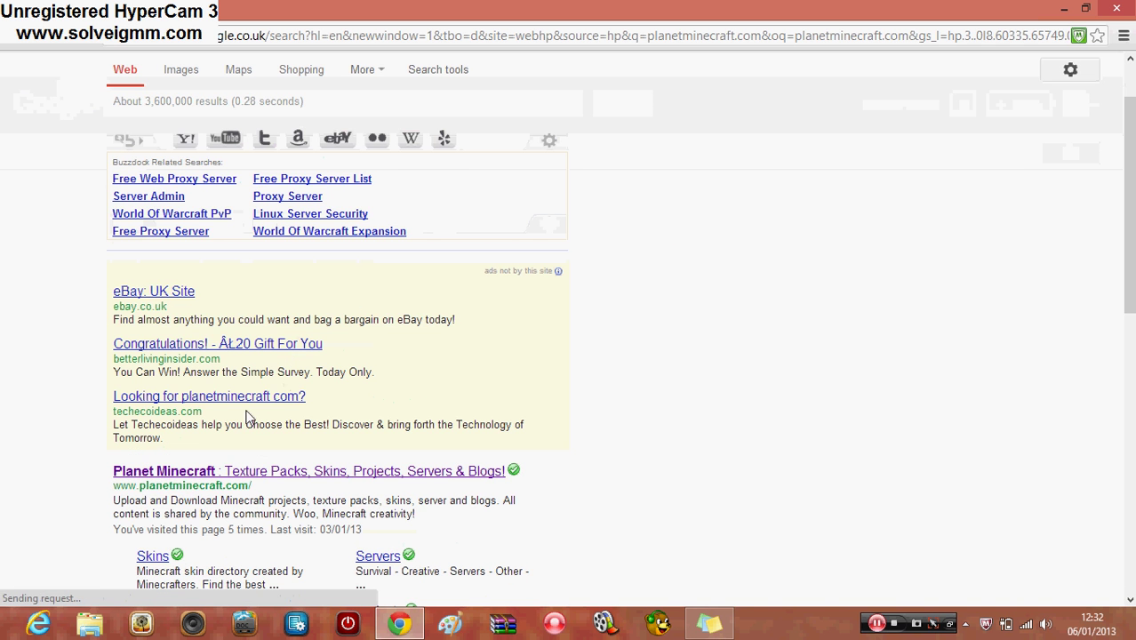
pyautogui.click(254, 472)
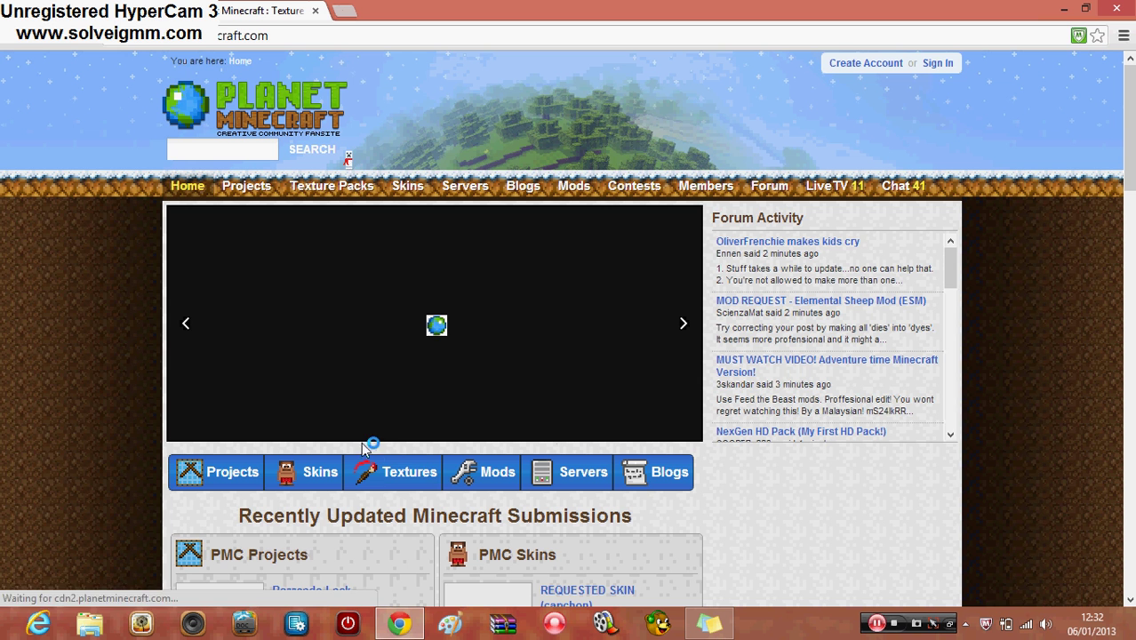
# - Open the Recently Updated Texture Packs listing and scroll through its first packs
pyautogui.click(325, 189)
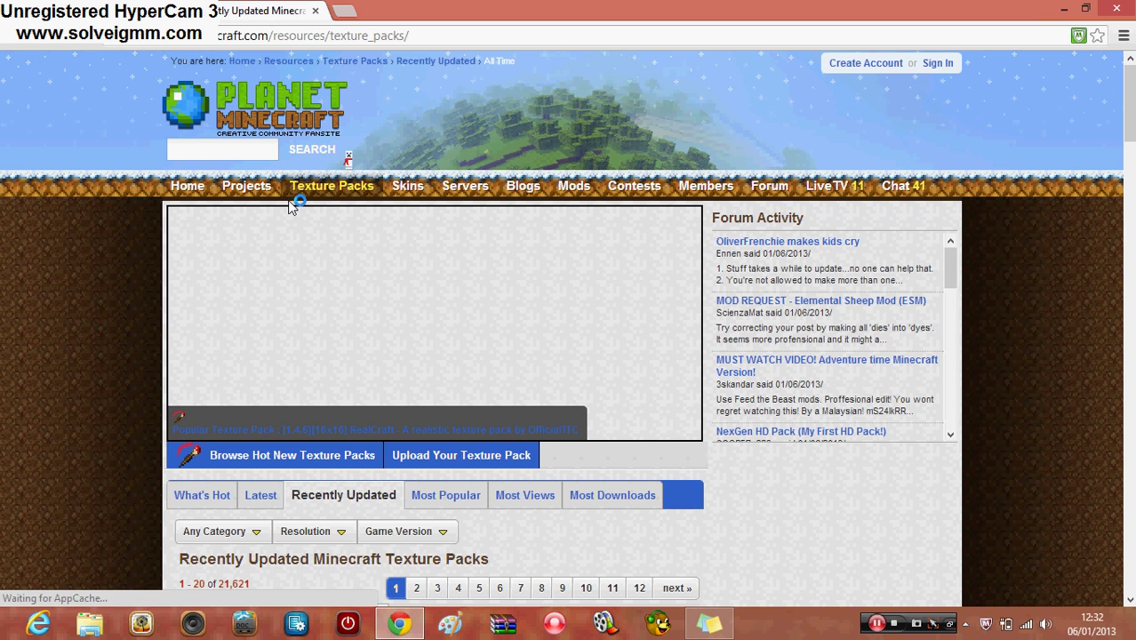
pyautogui.scroll(-1, 153, 371)
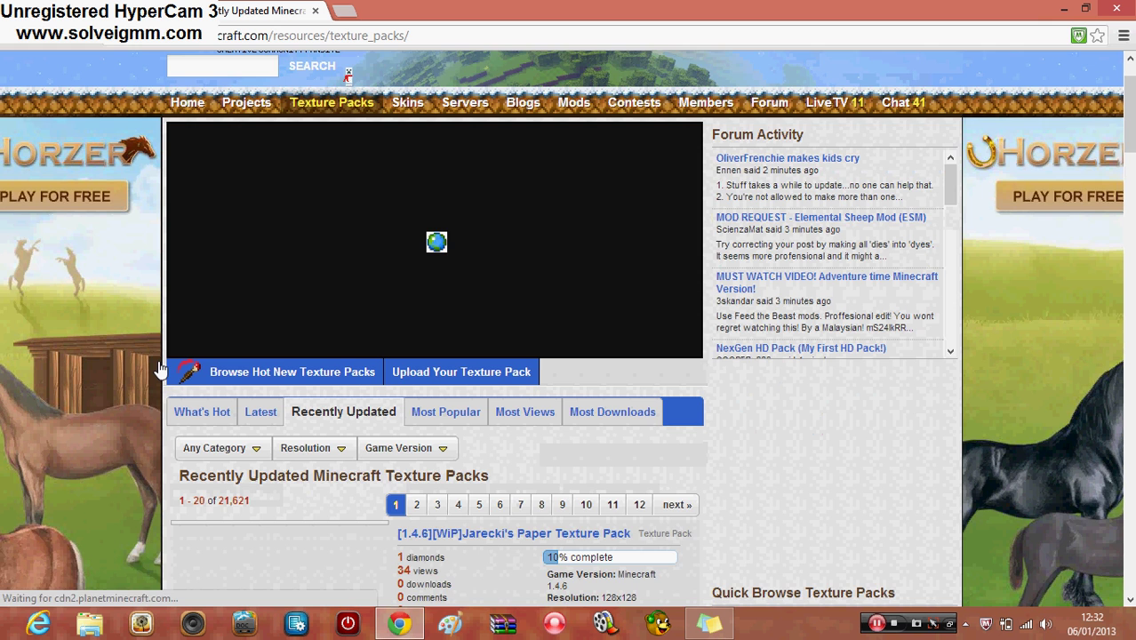
pyautogui.scroll(-2, 159, 370)
pyautogui.scroll(-2, 449, 350)
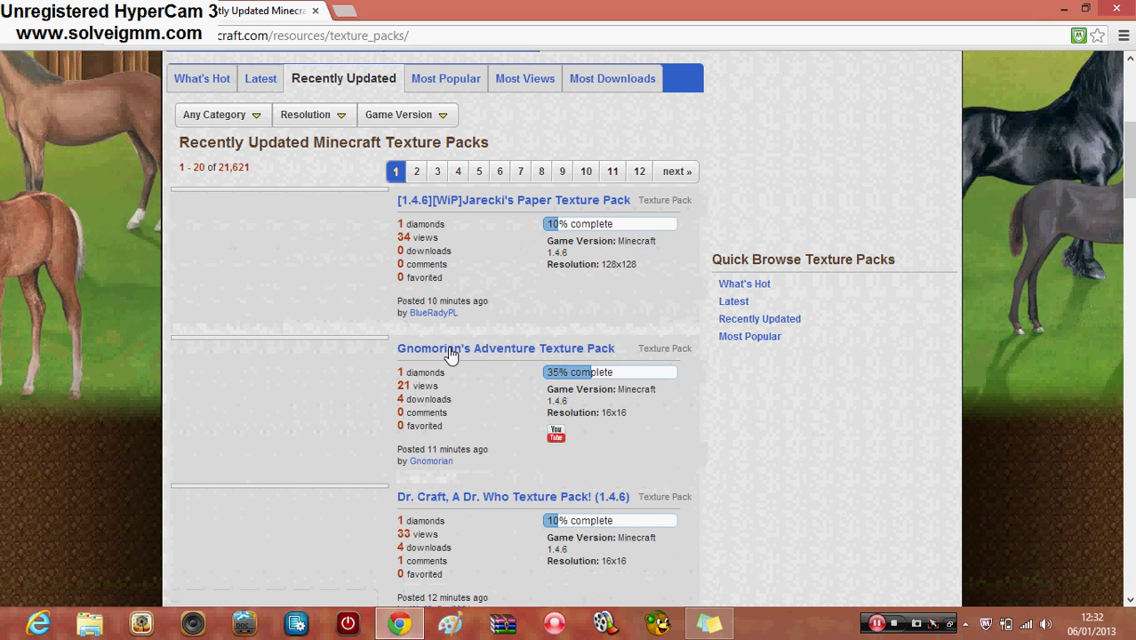
pyautogui.scroll(-2, 382, 306)
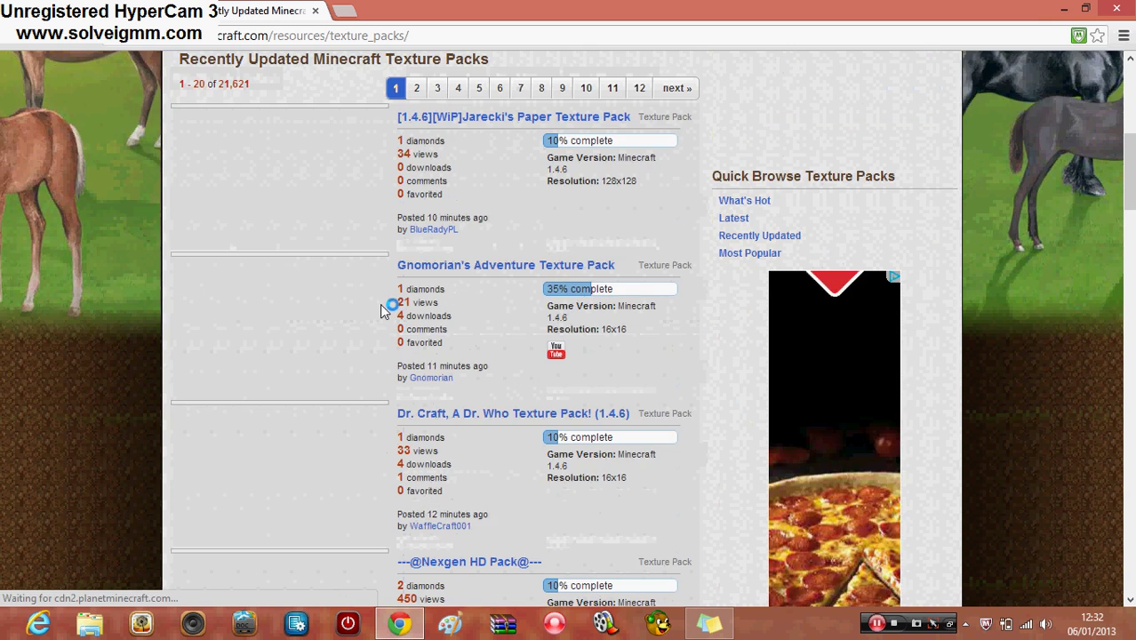
pyautogui.scroll(1, 381, 305)
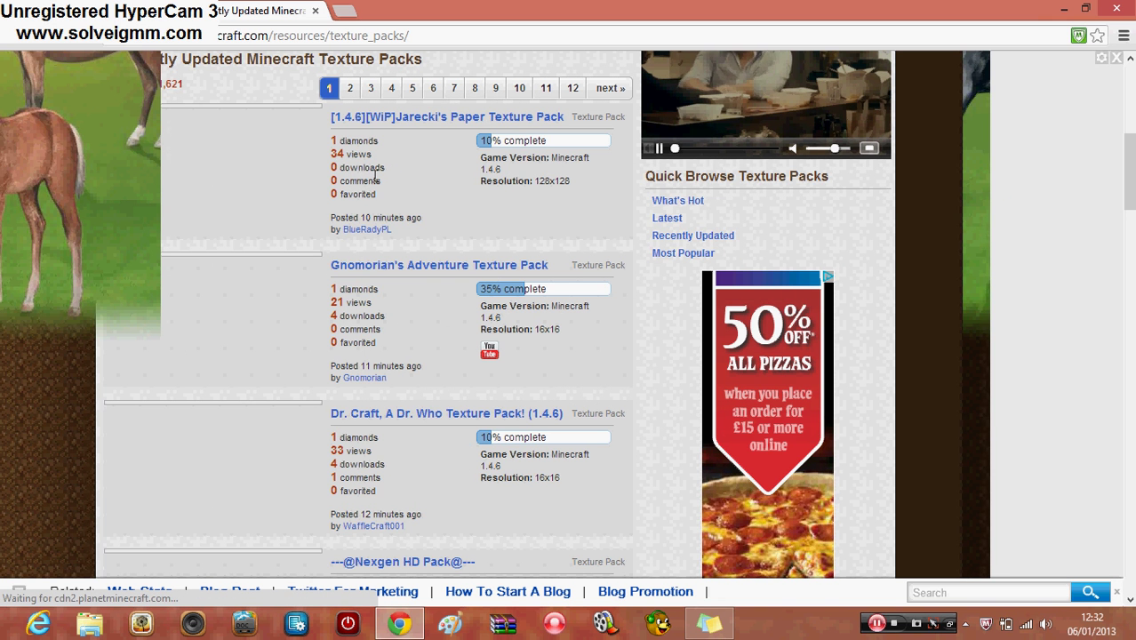
pyautogui.scroll(2, 409, 398)
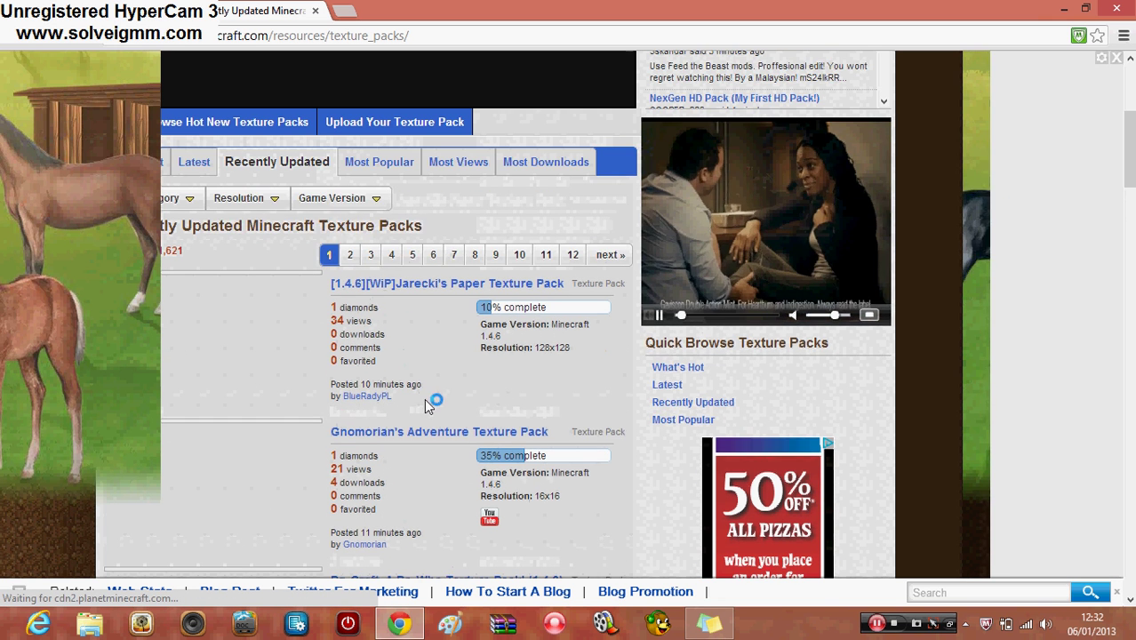
pyautogui.scroll(1, 380, 398)
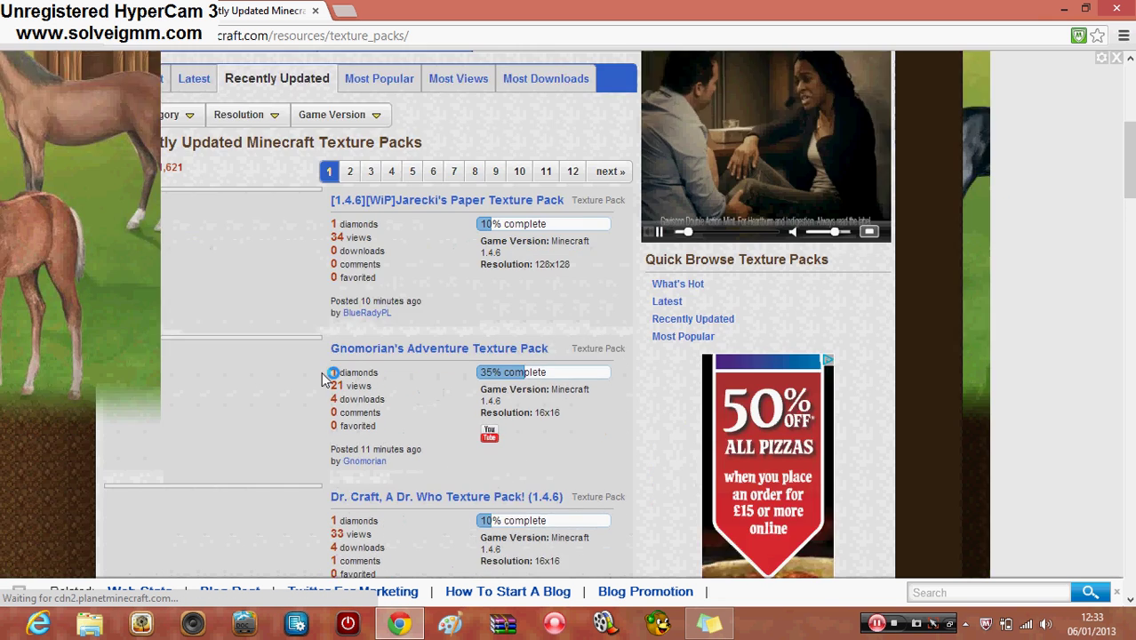
pyautogui.scroll(1, 338, 378)
pyautogui.scroll(1, 343, 366)
# - Scroll the list again to bring Gnomorian's Adventure Texture Pack into view
pyautogui.scroll(-1, 104, 377)
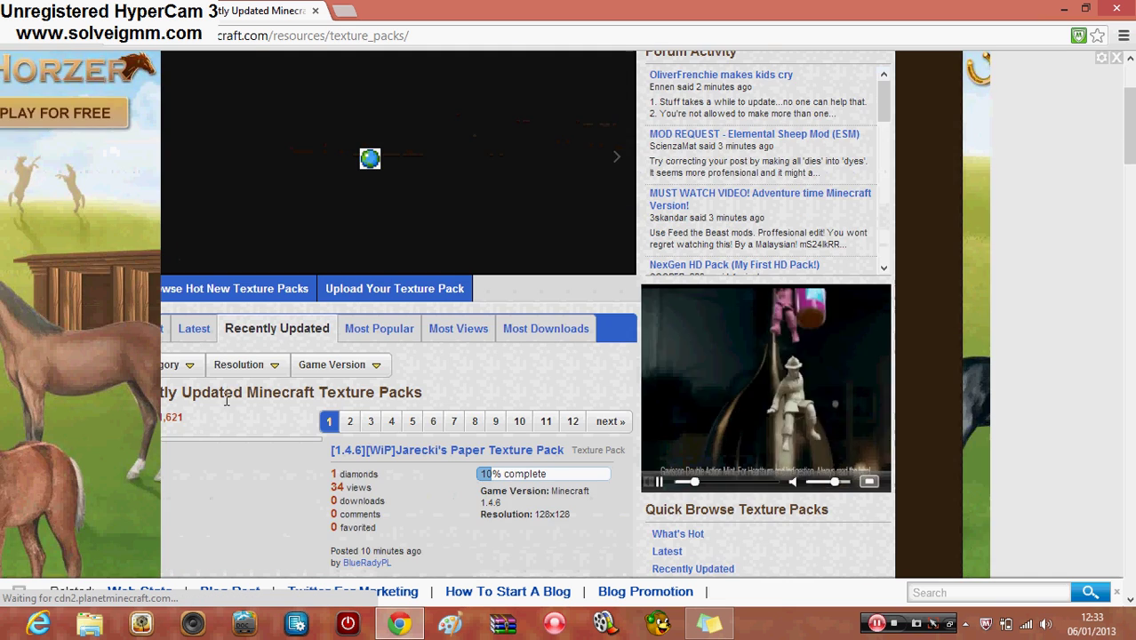
pyautogui.scroll(-1, 249, 382)
pyautogui.scroll(-1, 253, 383)
pyautogui.scroll(-1, 253, 373)
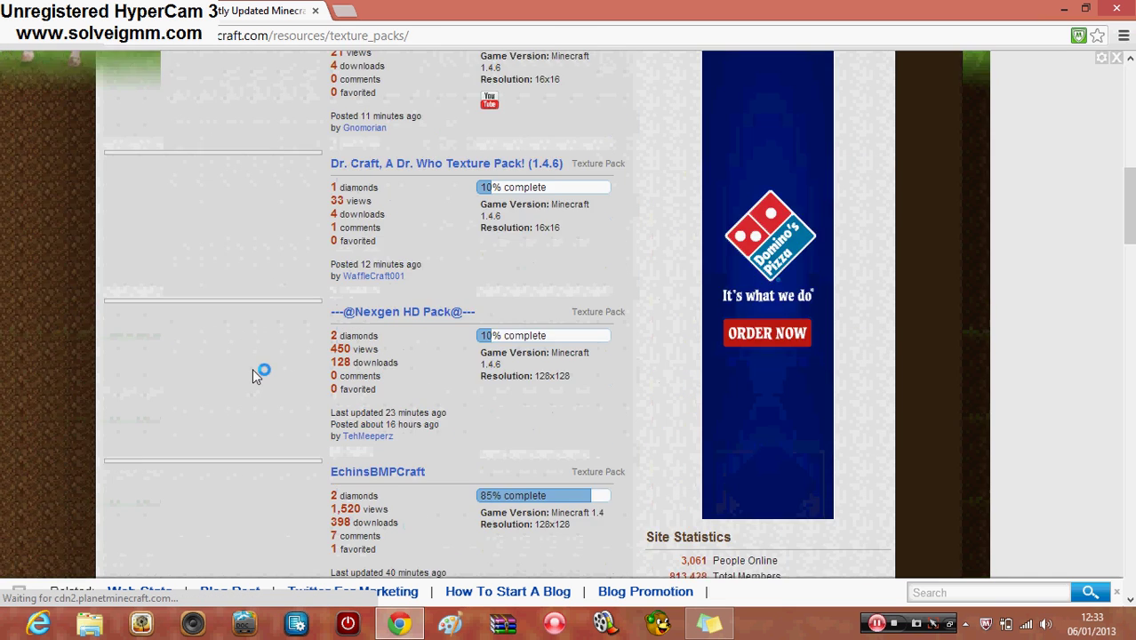
pyautogui.scroll(-1, 252, 373)
pyautogui.scroll(-1, 257, 376)
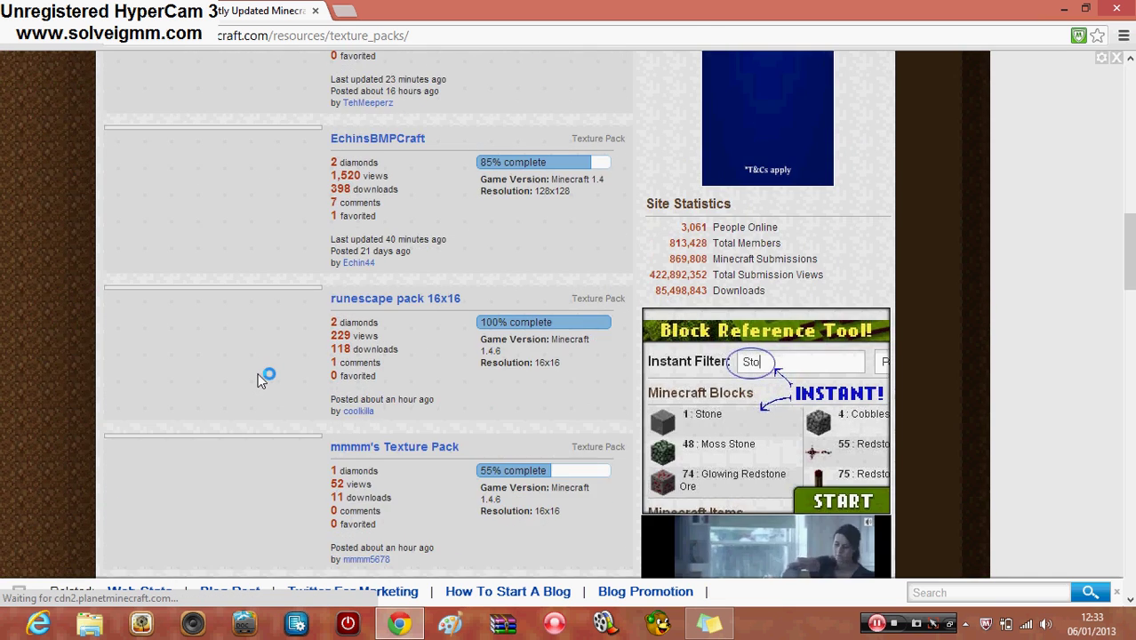
pyautogui.scroll(-1, 267, 377)
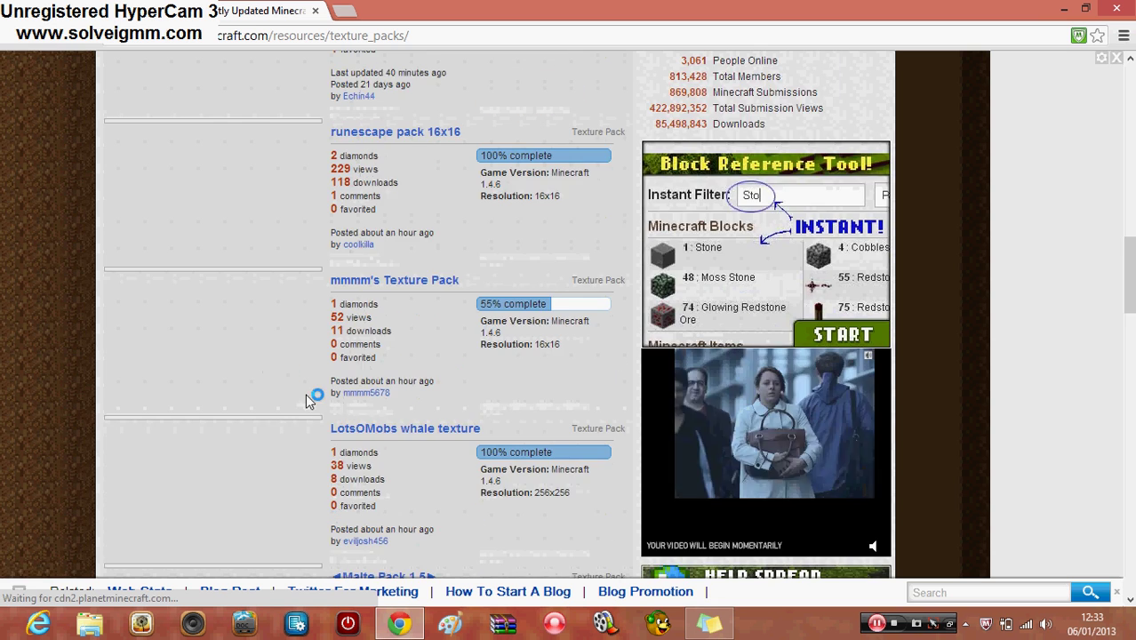
pyautogui.scroll(-1, 311, 396)
pyautogui.scroll(-1, 333, 422)
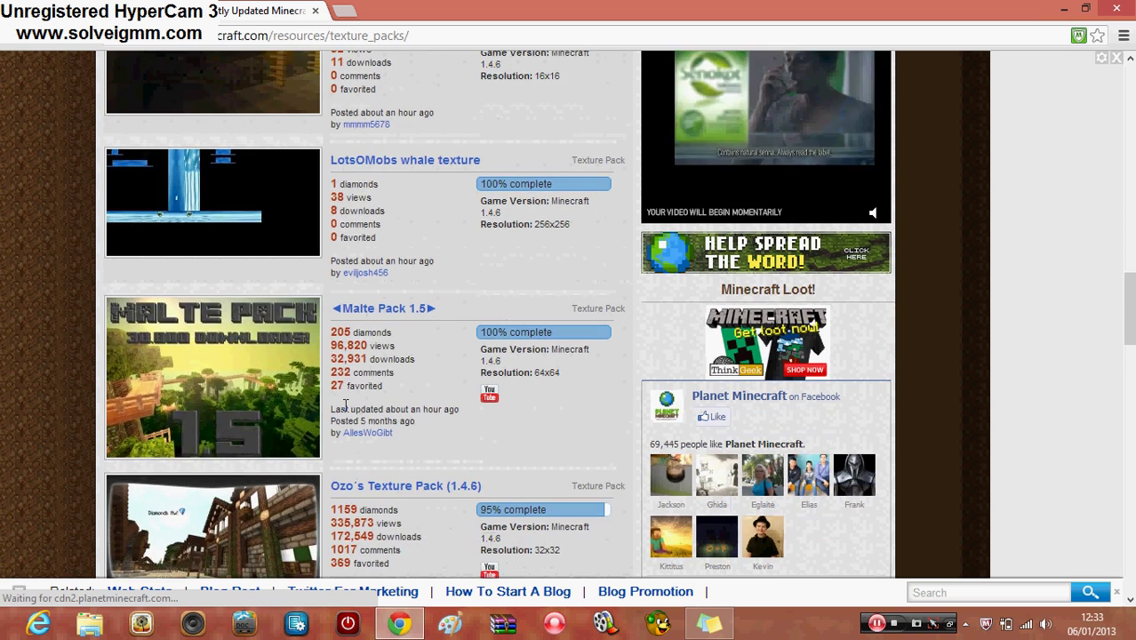
pyautogui.scroll(2, 351, 398)
pyautogui.scroll(1, 360, 385)
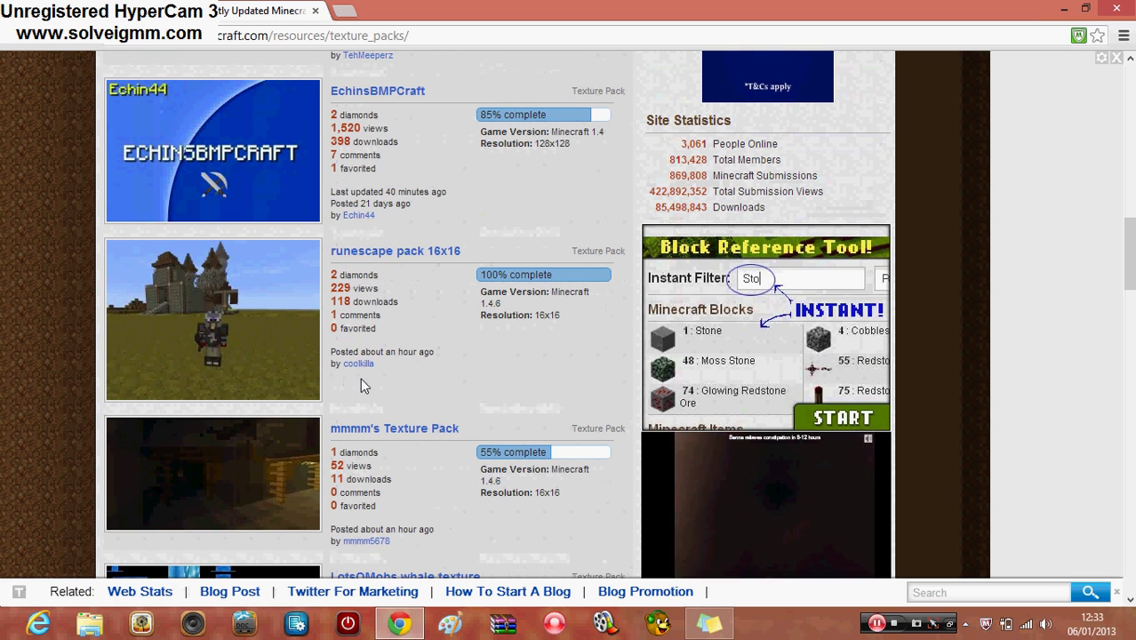
pyautogui.scroll(4, 425, 266)
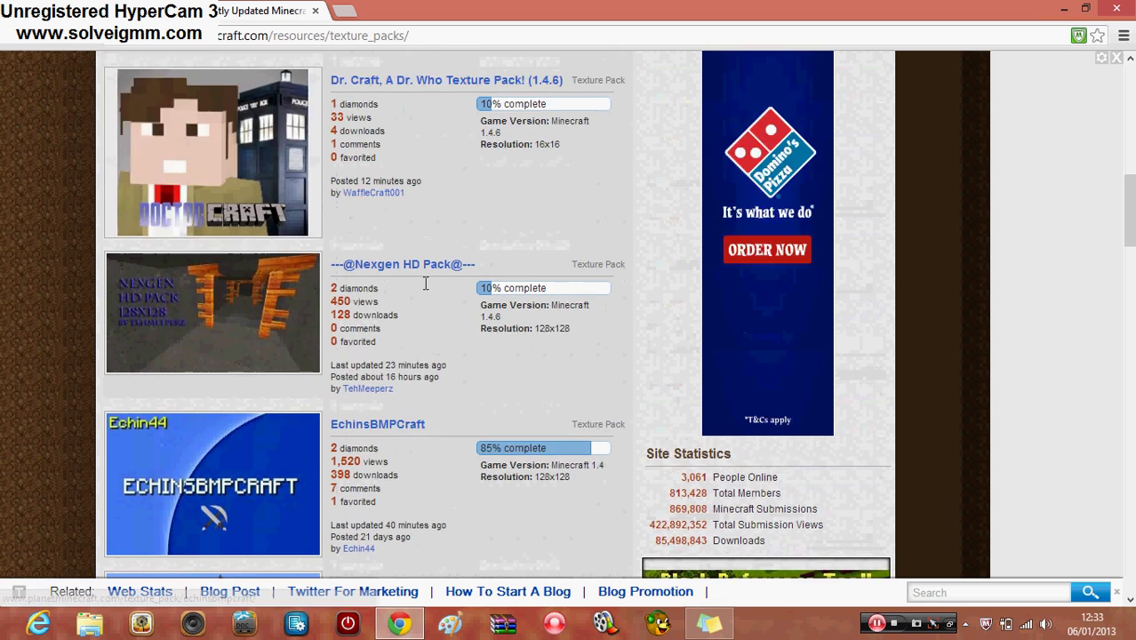
pyautogui.scroll(2, 424, 285)
pyautogui.scroll(2, 423, 283)
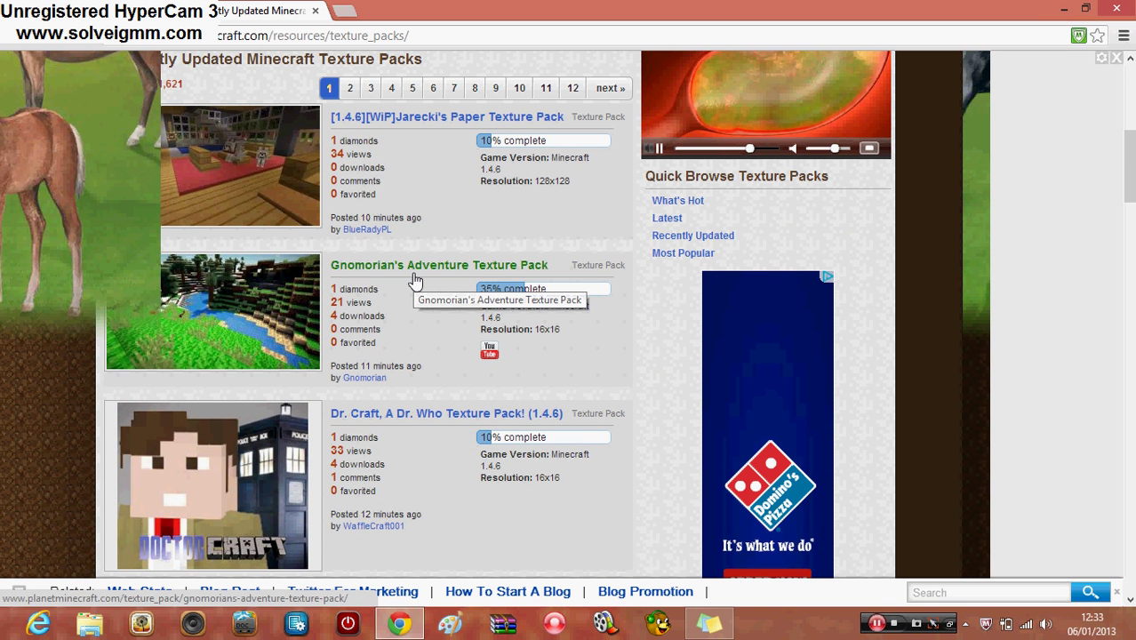
# - Open the Gnomorian's Adventure Texture Pack page and download its zip
pyautogui.click(411, 272)
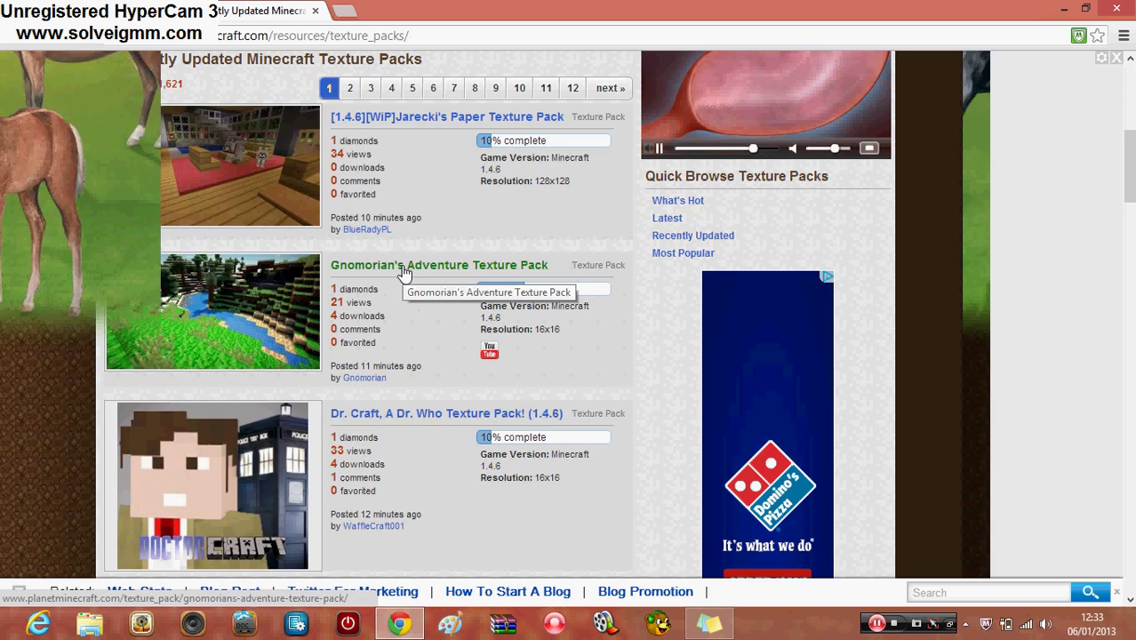
pyautogui.scroll(-1, 471, 319)
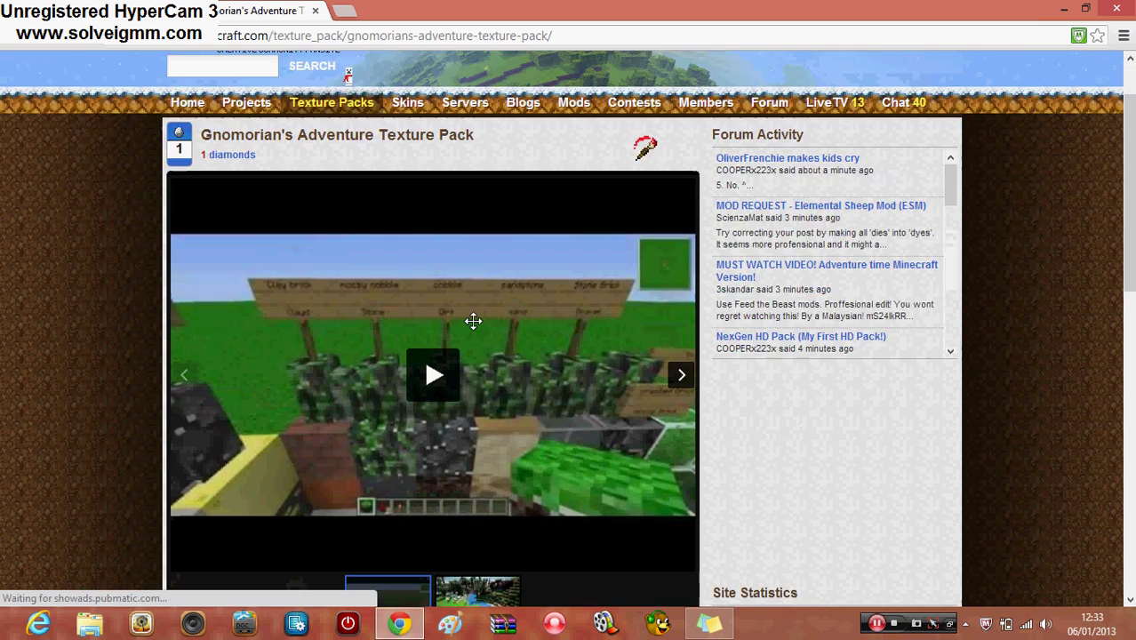
pyautogui.scroll(-2, 473, 321)
pyautogui.scroll(-1, 473, 321)
pyautogui.scroll(-1, 485, 329)
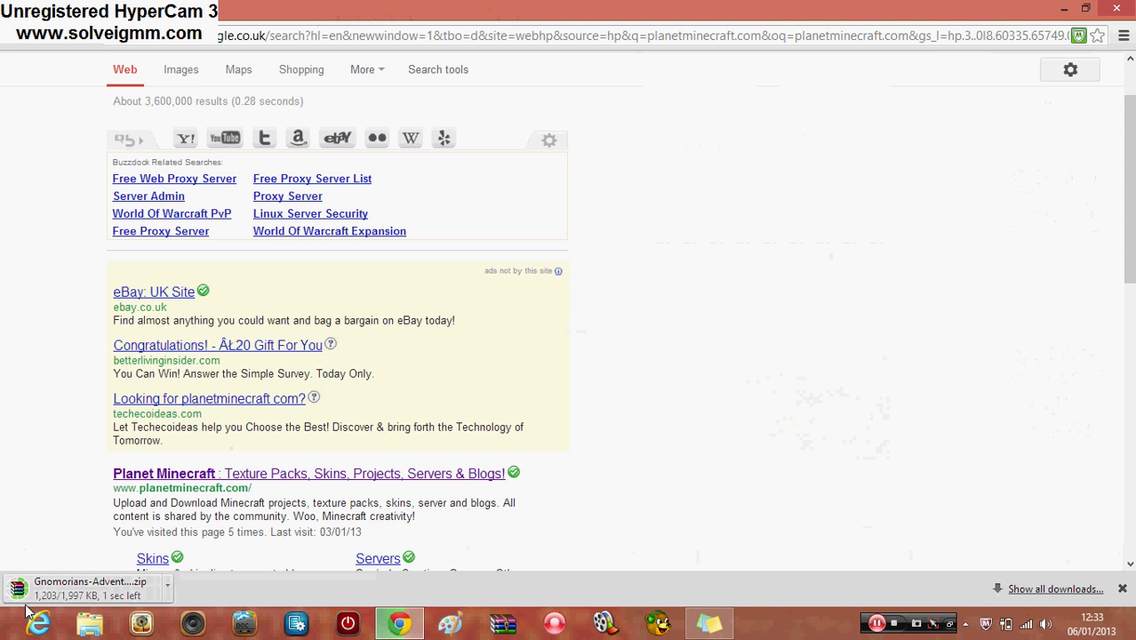
# - Move the downloaded Gnomorians zip through doc1429 into the minecraft folder, then minimize it
pyautogui.moveTo(78, 604)
pyautogui.mouseDown()
pyautogui.moveTo(1006, 597)
pyautogui.moveTo(589, 555)
pyautogui.mouseUp()
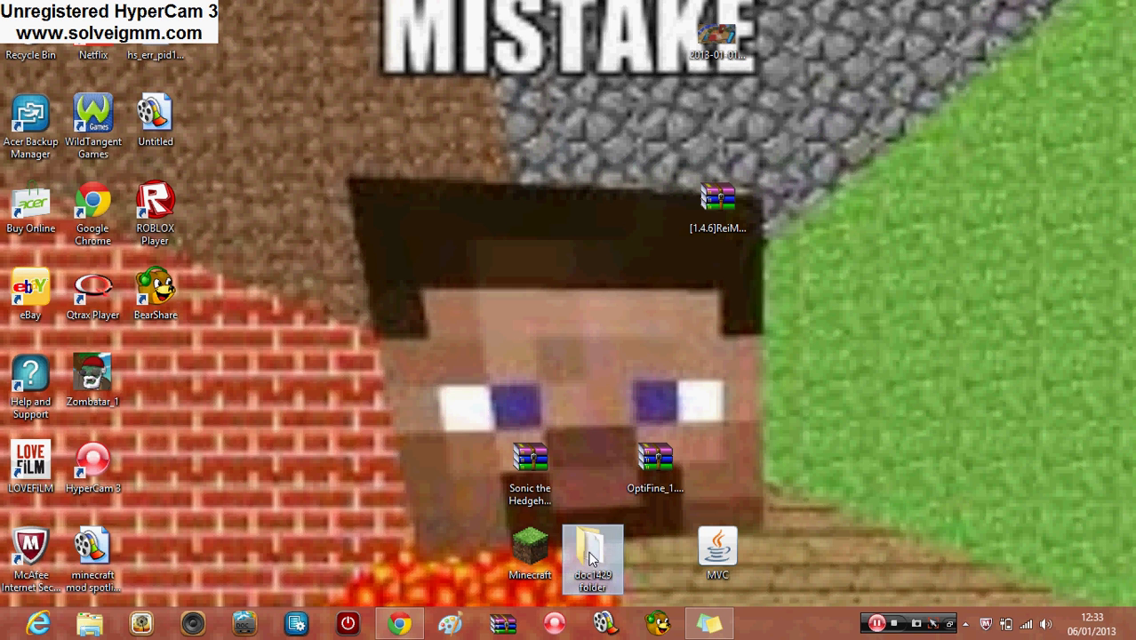
pyautogui.doubleClick(589, 555)
pyautogui.moveTo(552, 278); pyautogui.dragTo(551, 190)
pyautogui.doubleClick(551, 190)
pyautogui.moveTo(551, 331)
pyautogui.mouseDown()
pyautogui.moveTo(547, 302)
pyautogui.moveTo(587, 318)
pyautogui.mouseUp()
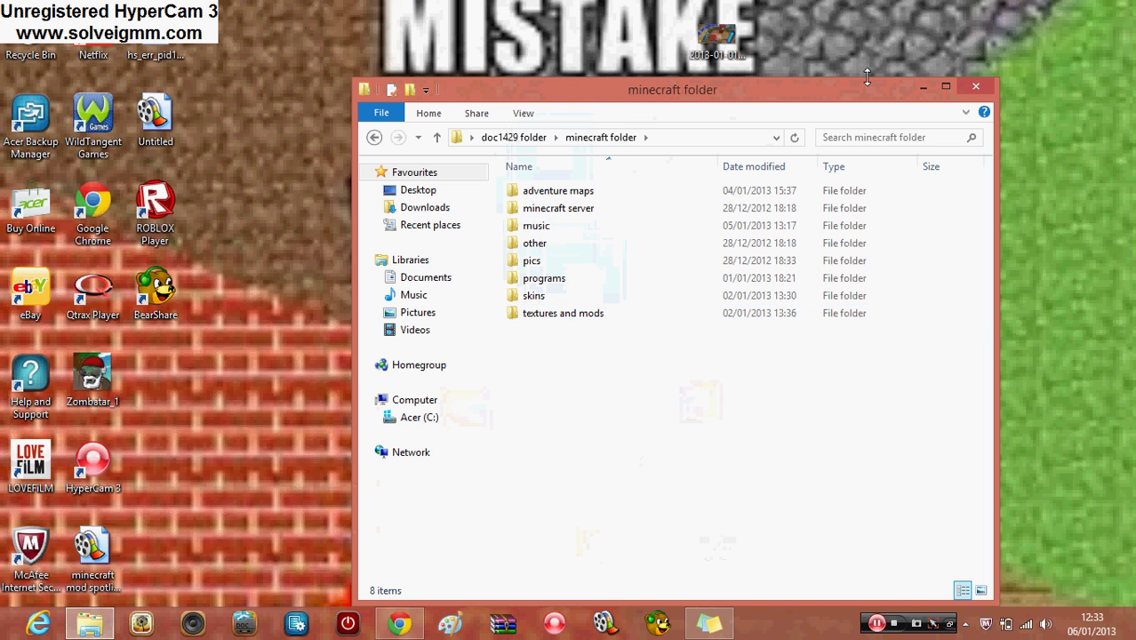
pyautogui.click(919, 85)
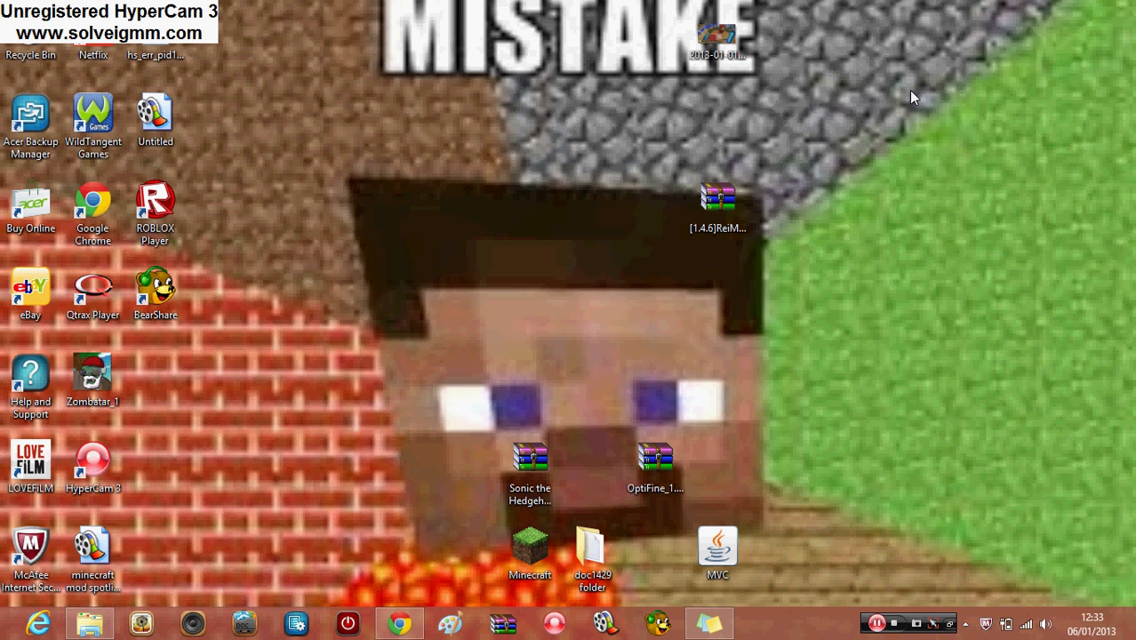
# - Open the .minecraft texturepacks folder via Run with %appdata%, then minimize it
pyautogui.press('super+r')
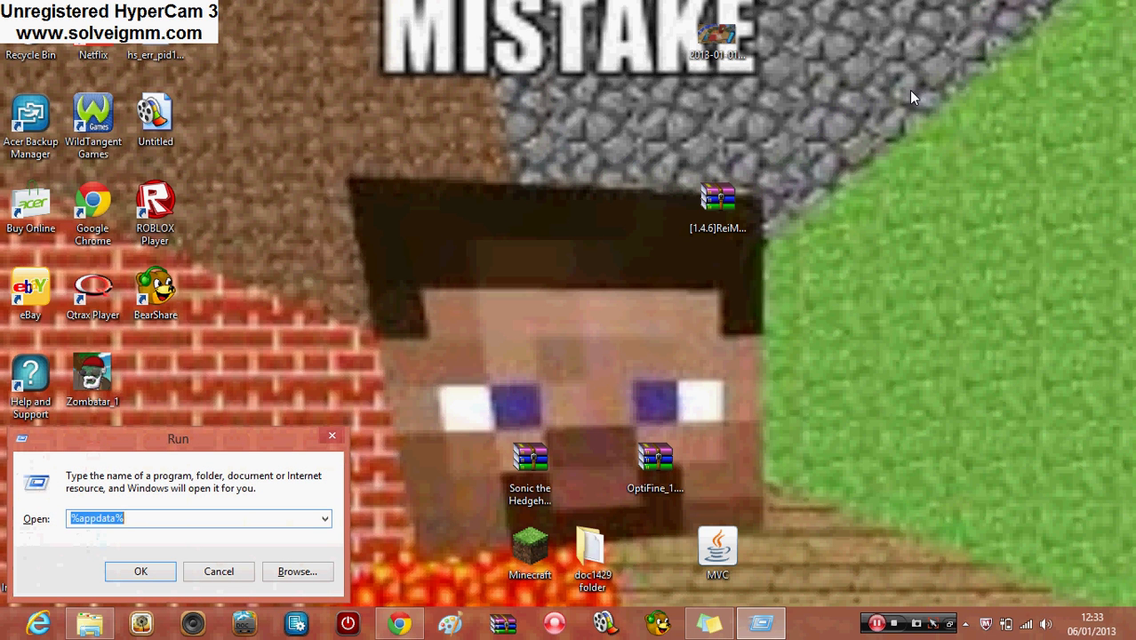
pyautogui.click(162, 522)
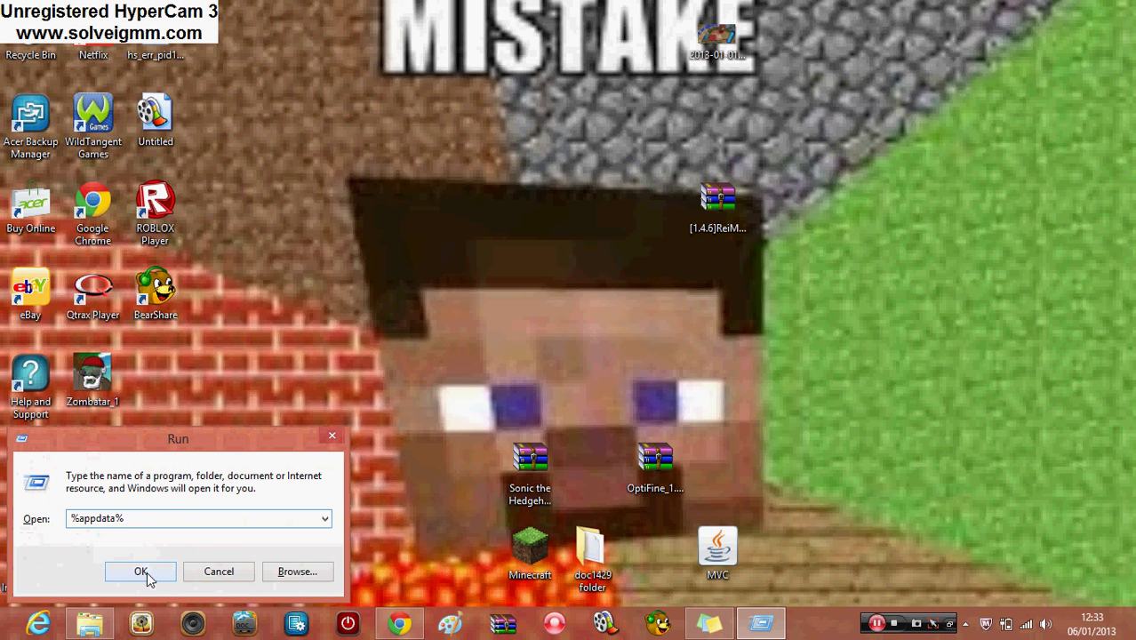
pyautogui.click(142, 573)
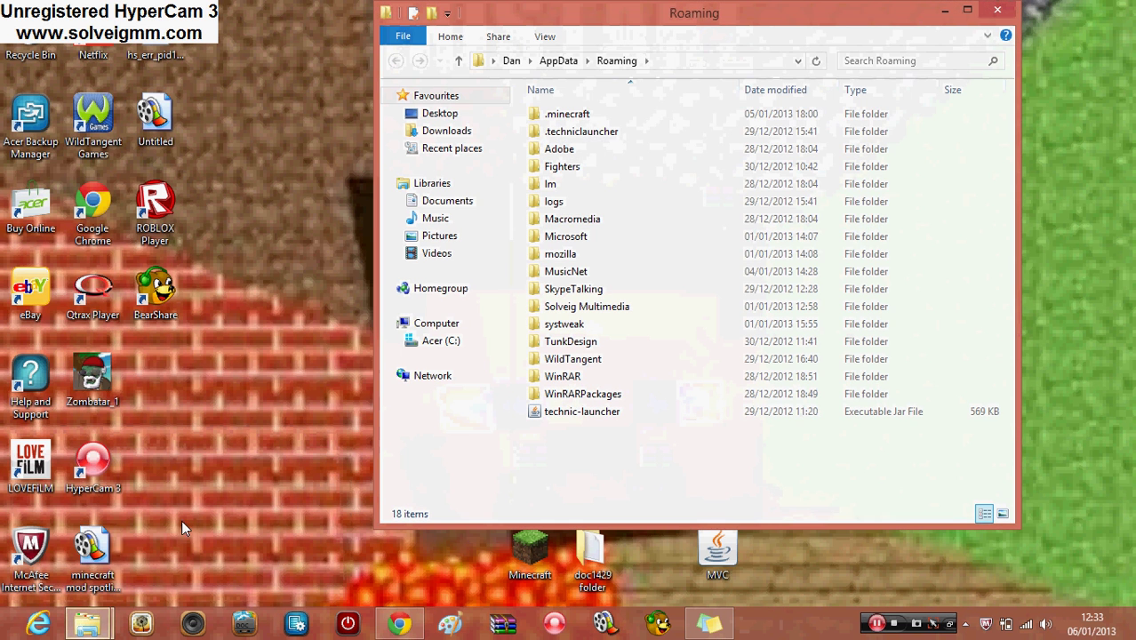
pyautogui.doubleClick(601, 116)
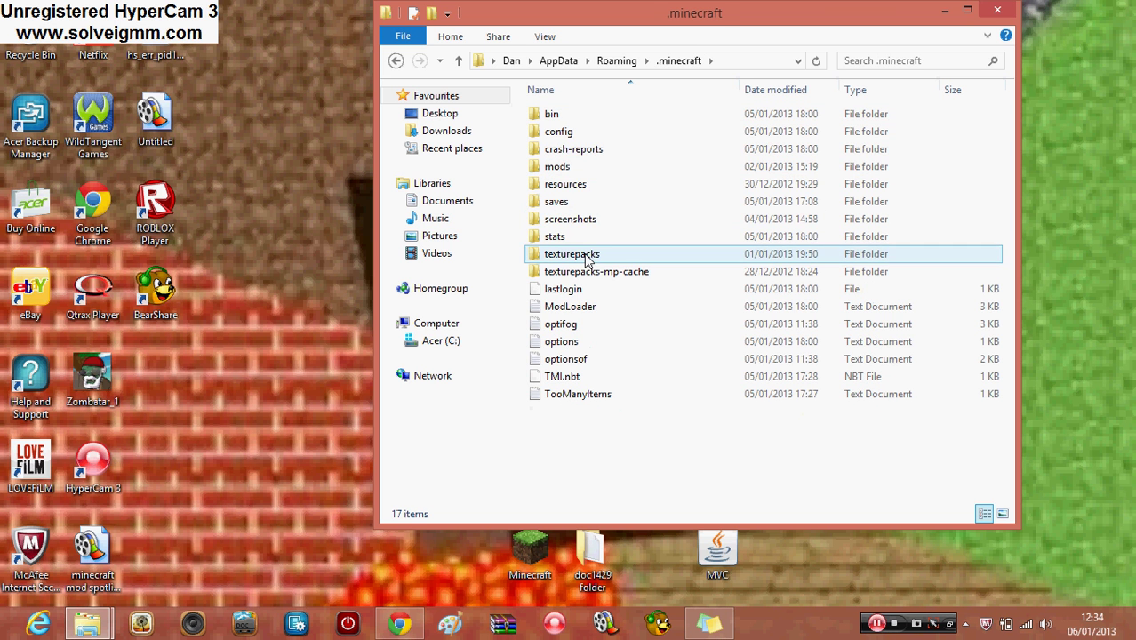
pyautogui.doubleClick(584, 254)
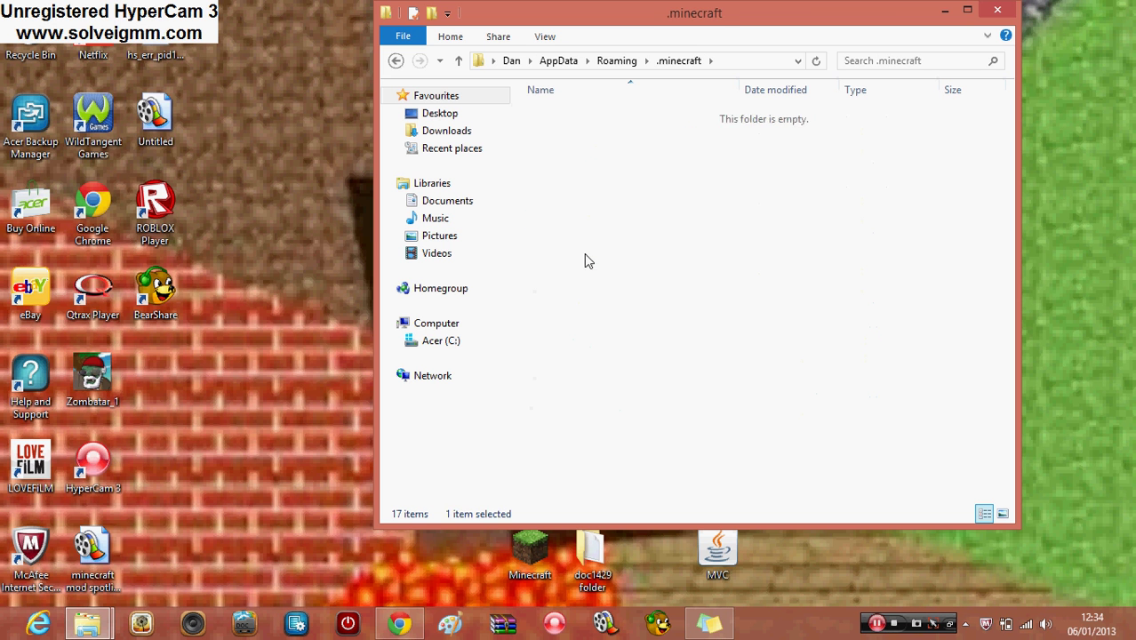
pyautogui.doubleClick(645, 25)
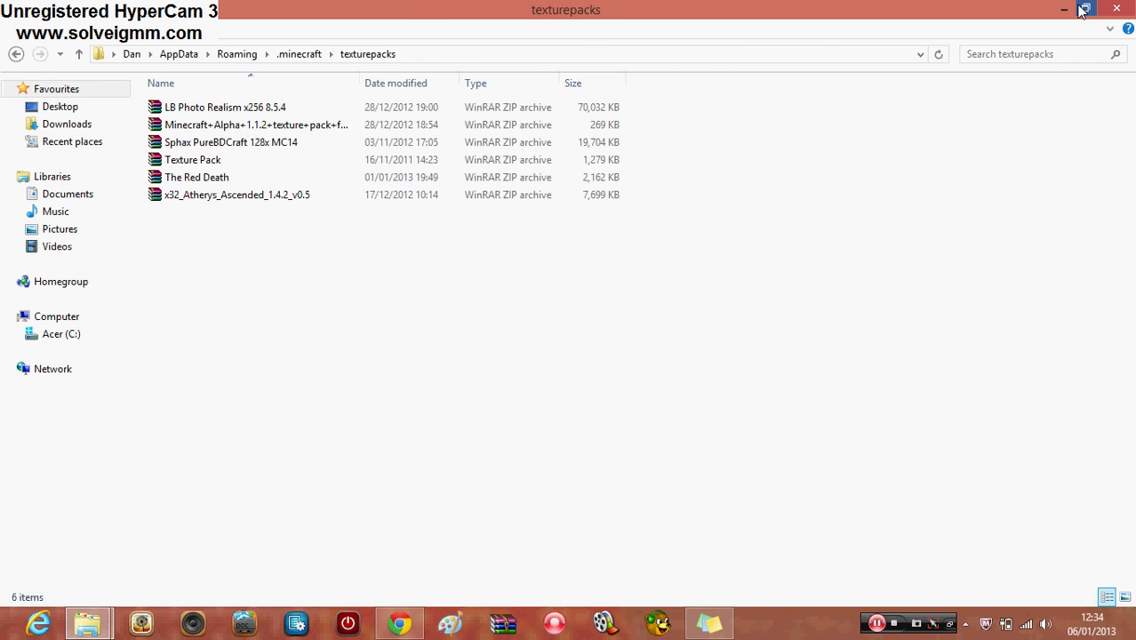
pyautogui.click(1085, 9)
# - Copy Gnomorians-Adventure-PackV01 from doc1429 > minecraft > textures and mods
pyautogui.click(940, 13)
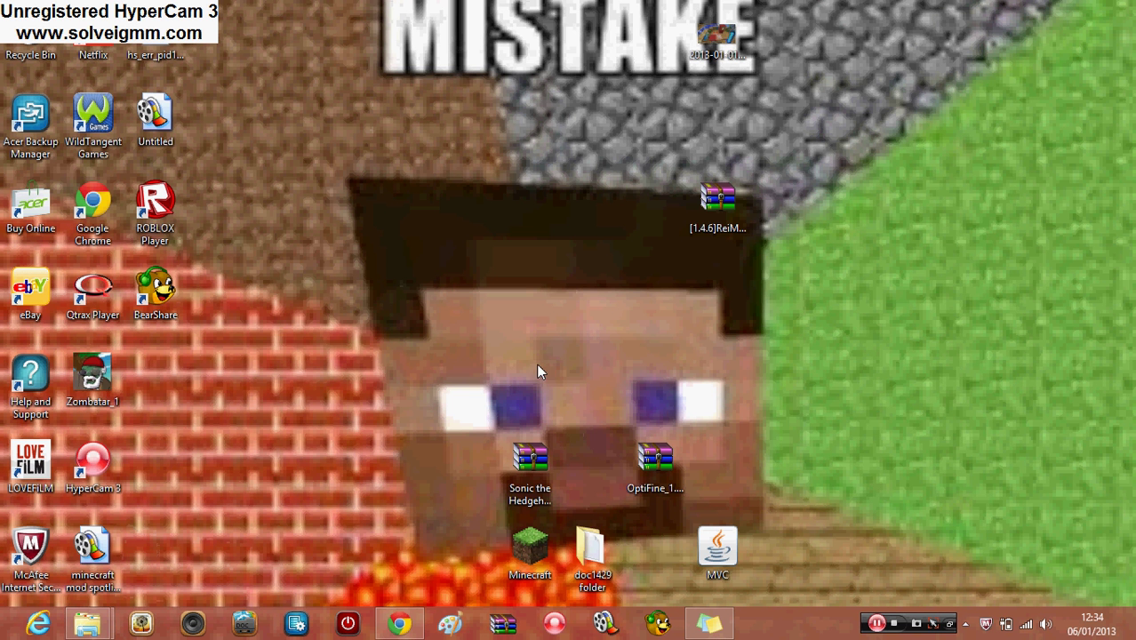
pyautogui.doubleClick(590, 547)
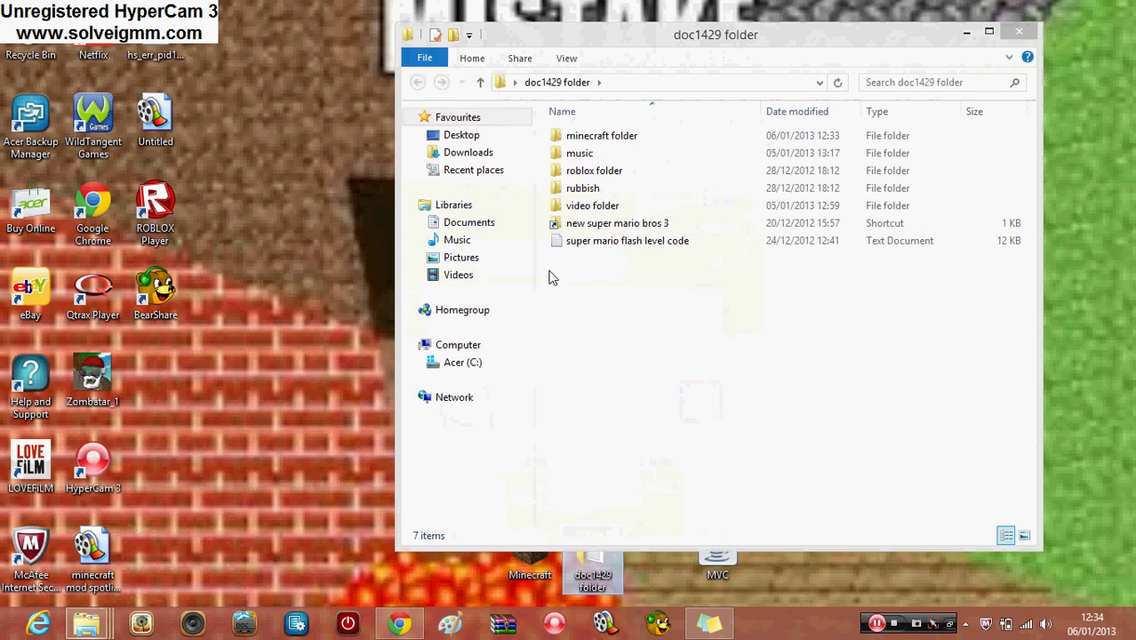
pyautogui.doubleClick(601, 137)
pyautogui.doubleClick(580, 259)
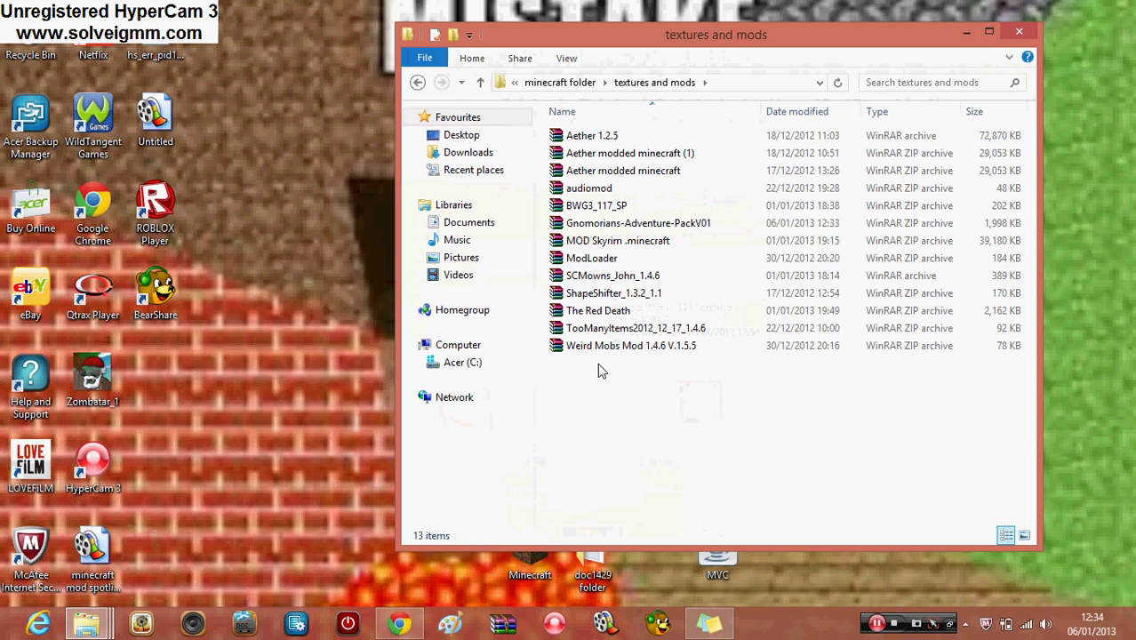
pyautogui.click(622, 226)
pyautogui.rightClick(621, 227)
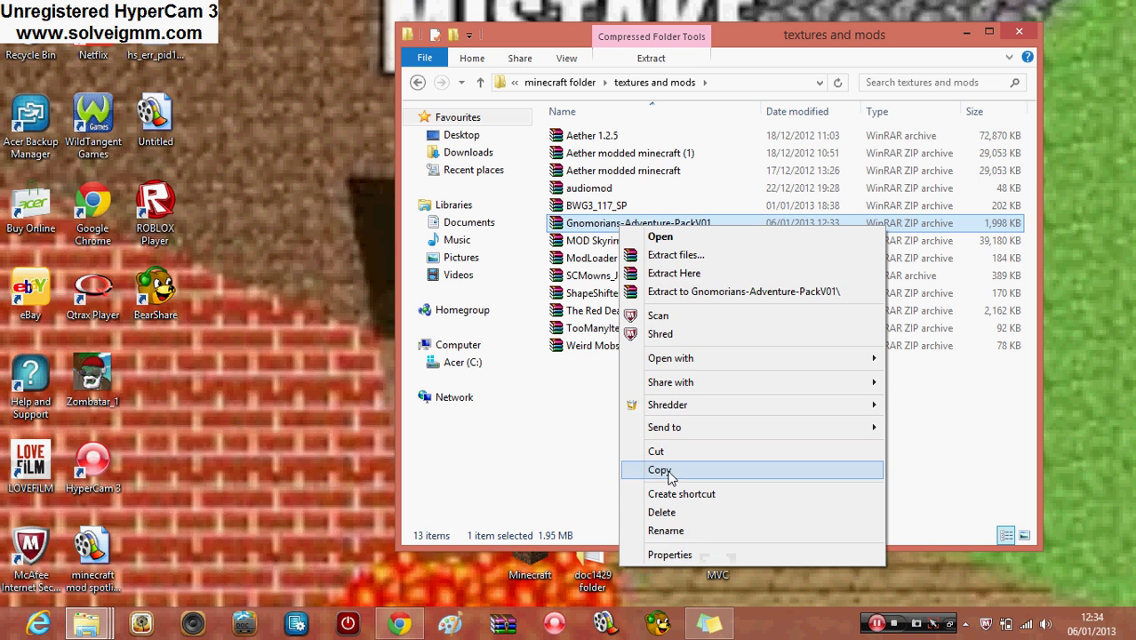
pyautogui.click(668, 474)
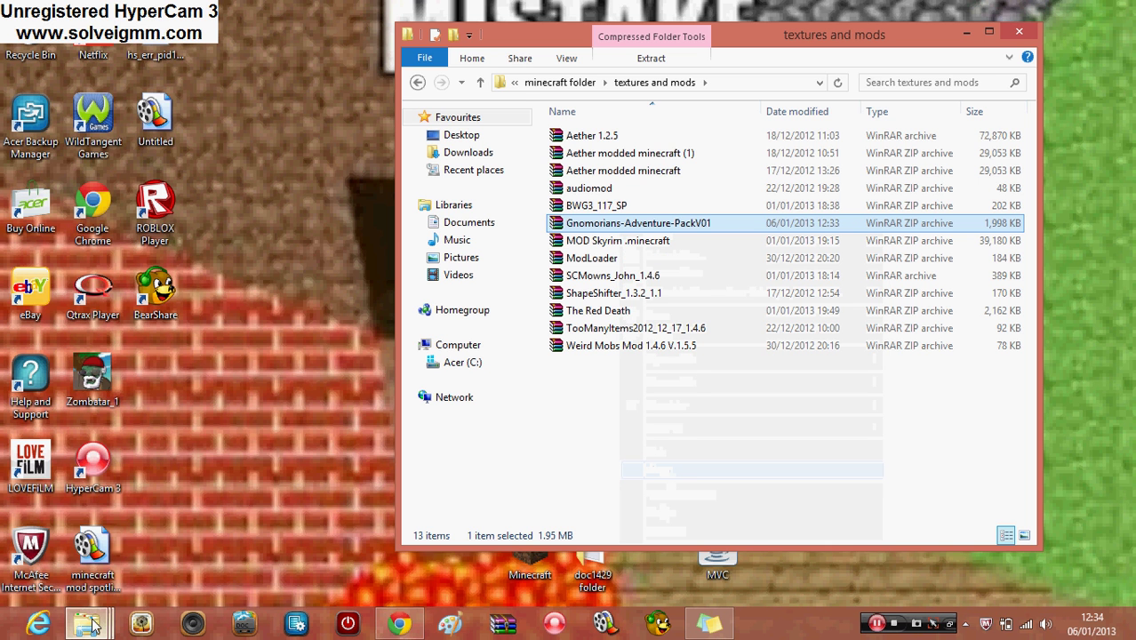
# - Paste the archive into the .minecraft texturepacks folder and close the window
pyautogui.click(374, 532)
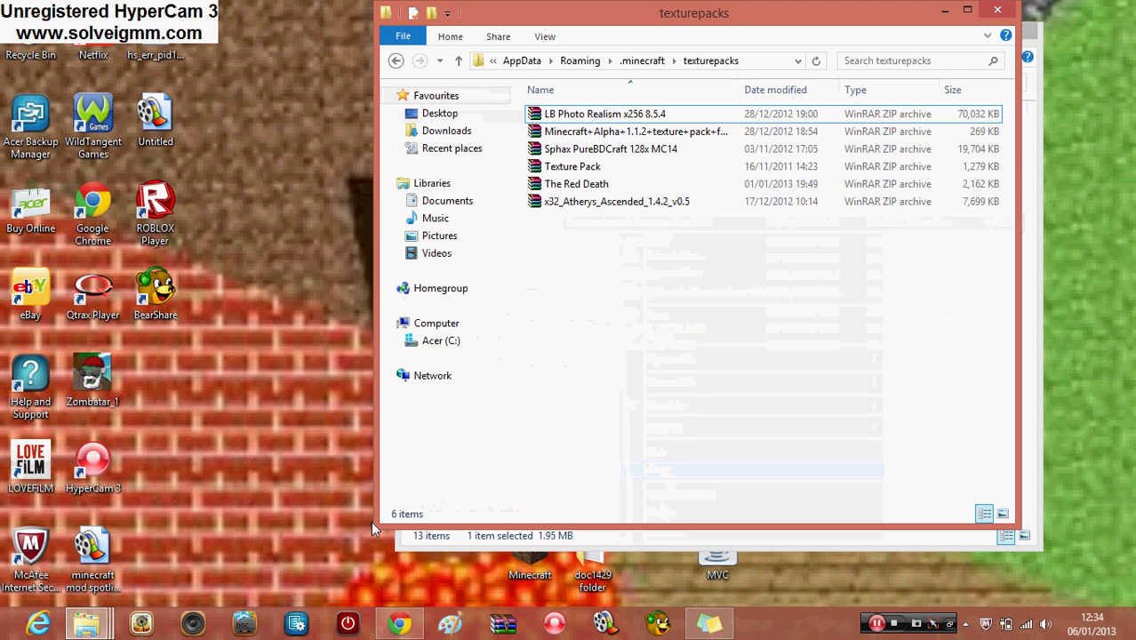
pyautogui.moveTo(866, 7); pyautogui.dragTo(863, 11)
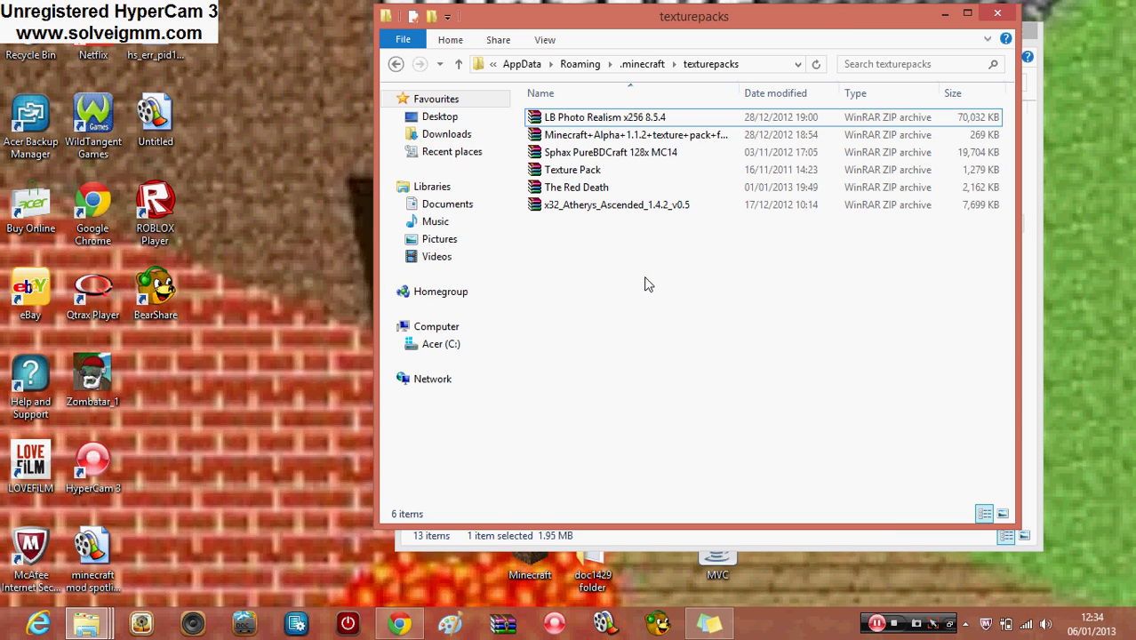
pyautogui.hotkey('ctrl', 'v')
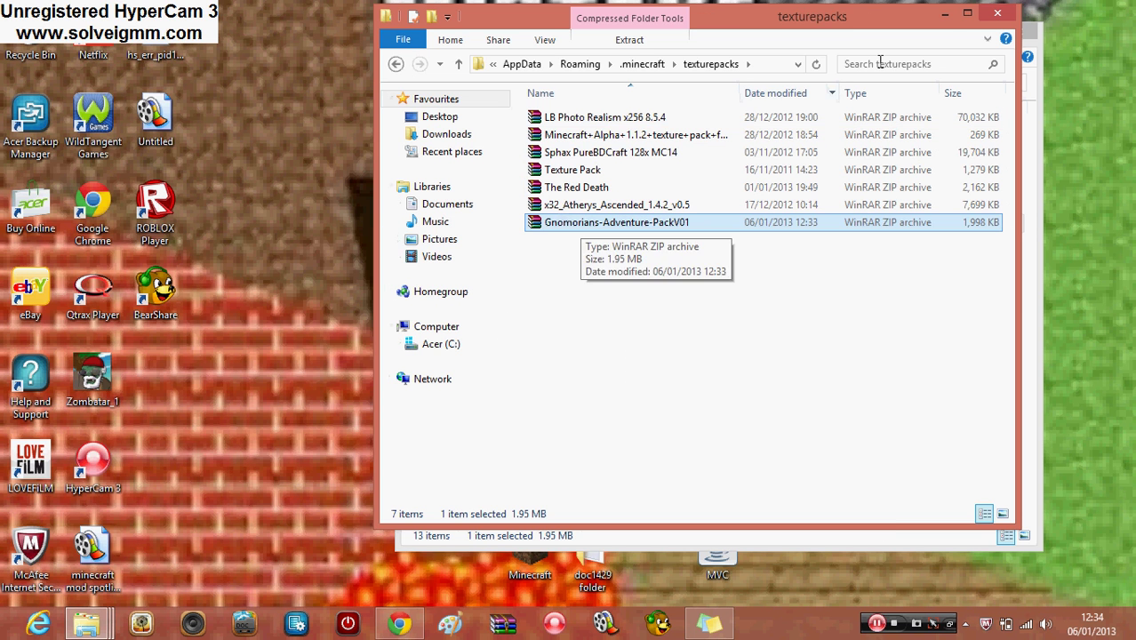
pyautogui.click(1013, 10)
pyautogui.click(105, 628)
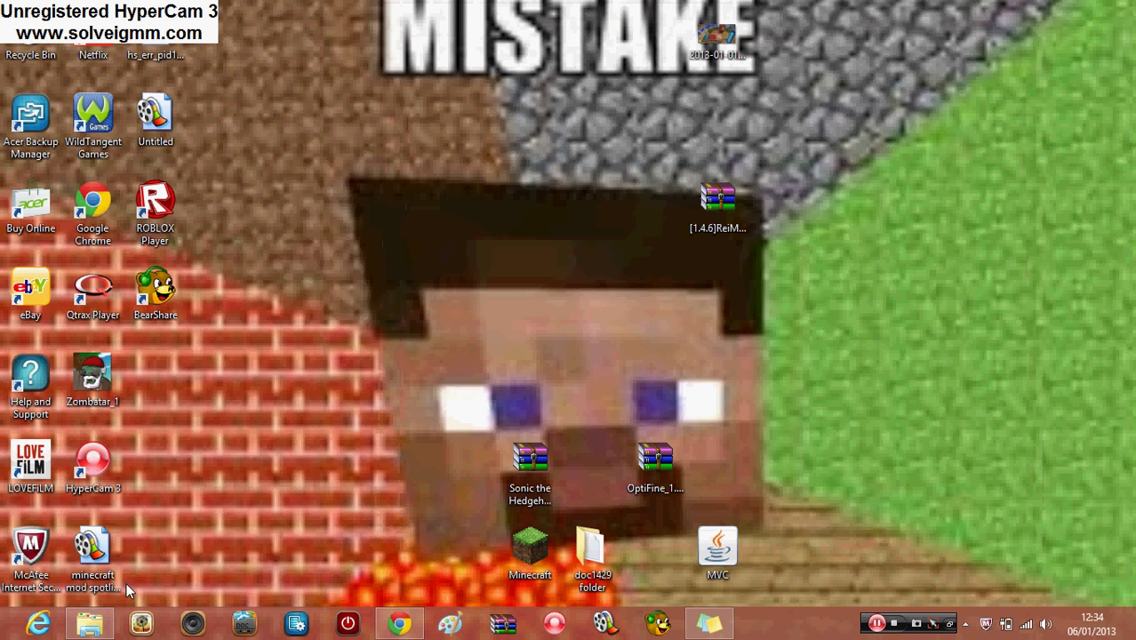
pyautogui.click(119, 582)
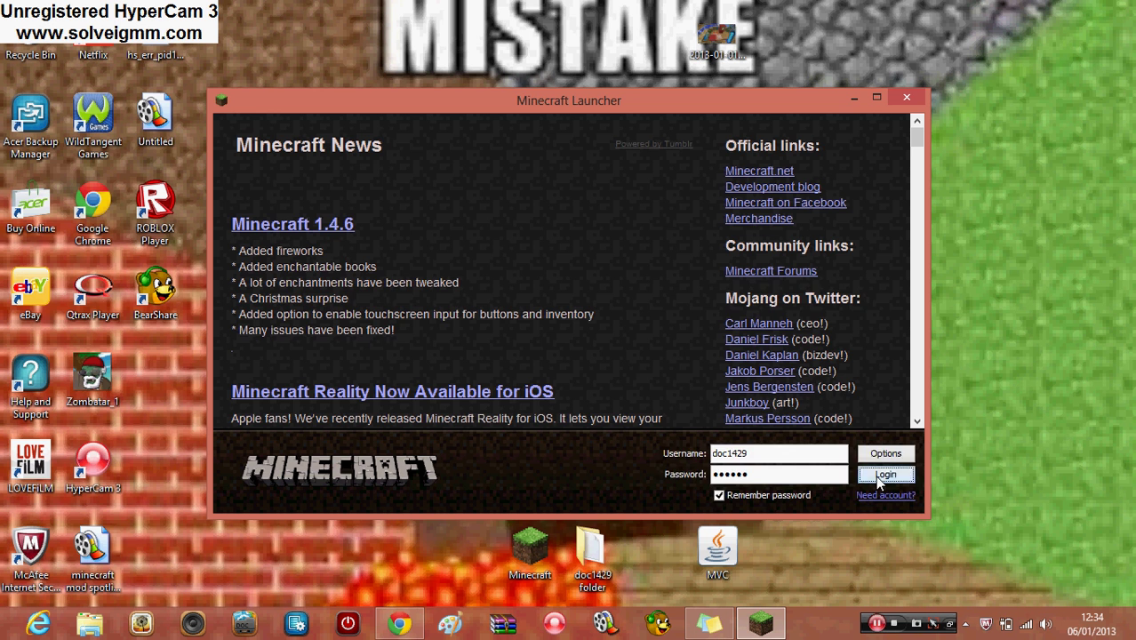
pyautogui.click(877, 477)
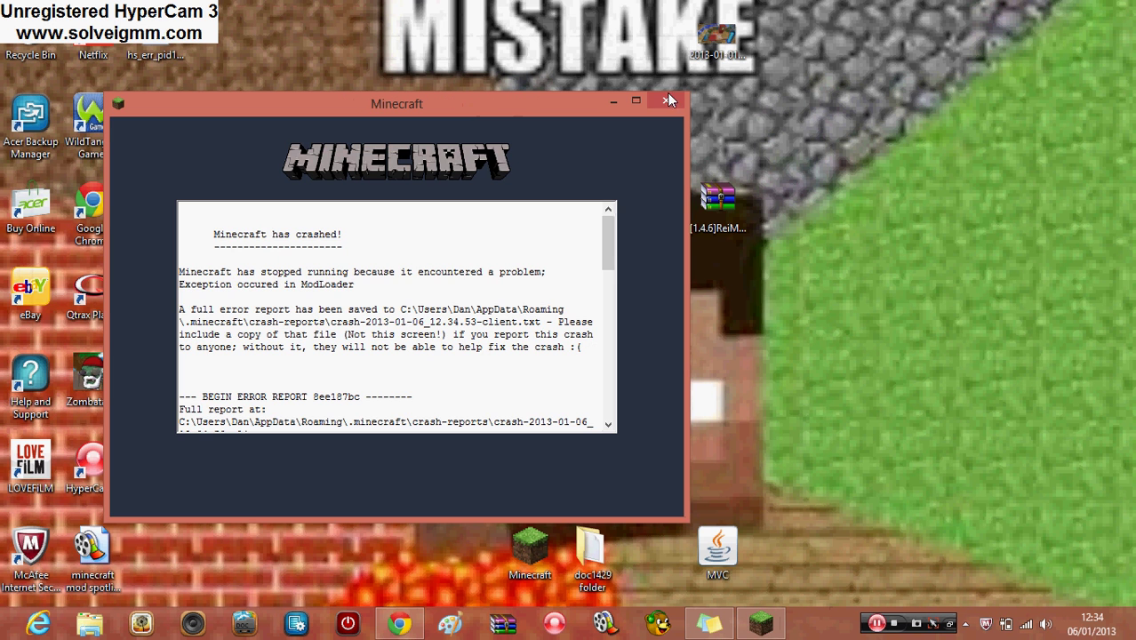
pyautogui.click(667, 101)
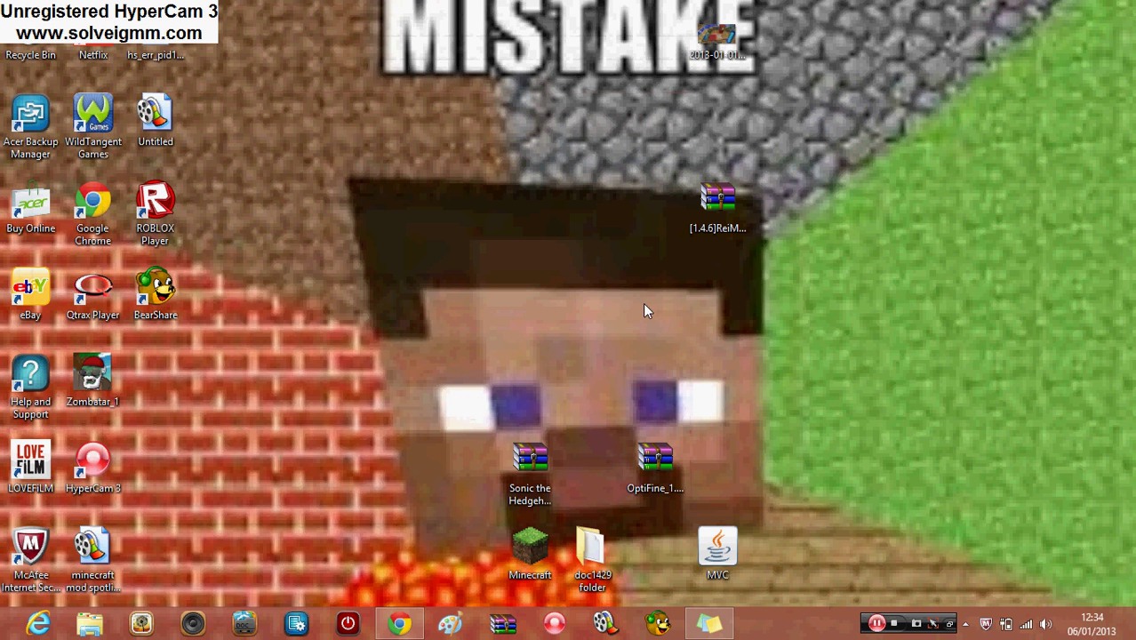
# - Patch Minecraft to version 1.4.6 in Minecraft Version Changer and close it
pyautogui.doubleClick(730, 542)
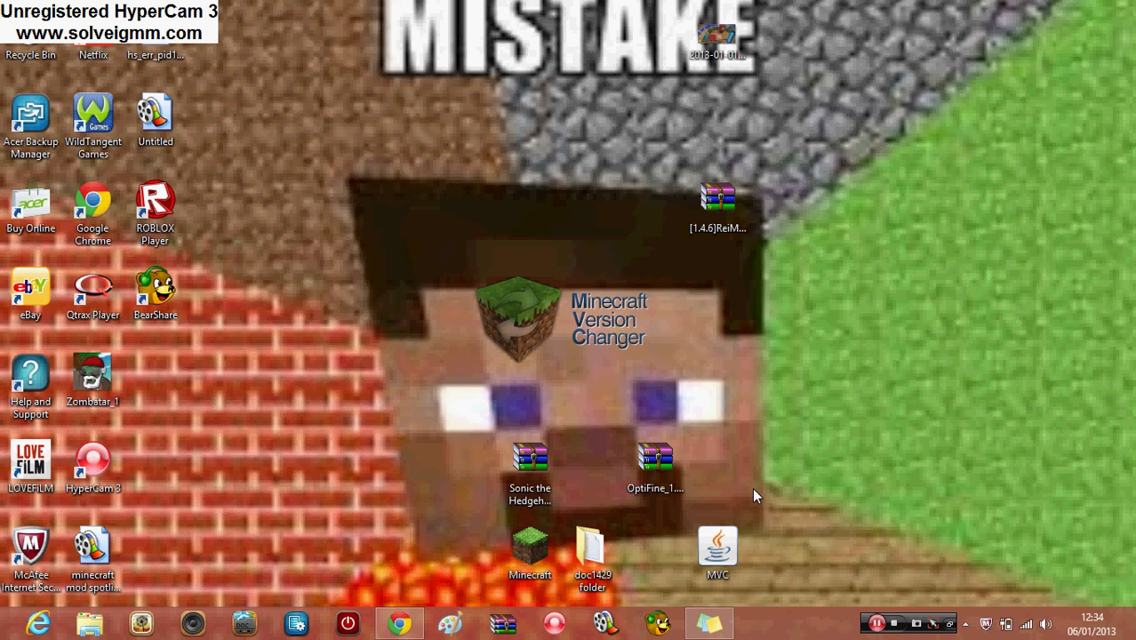
pyautogui.click(578, 216)
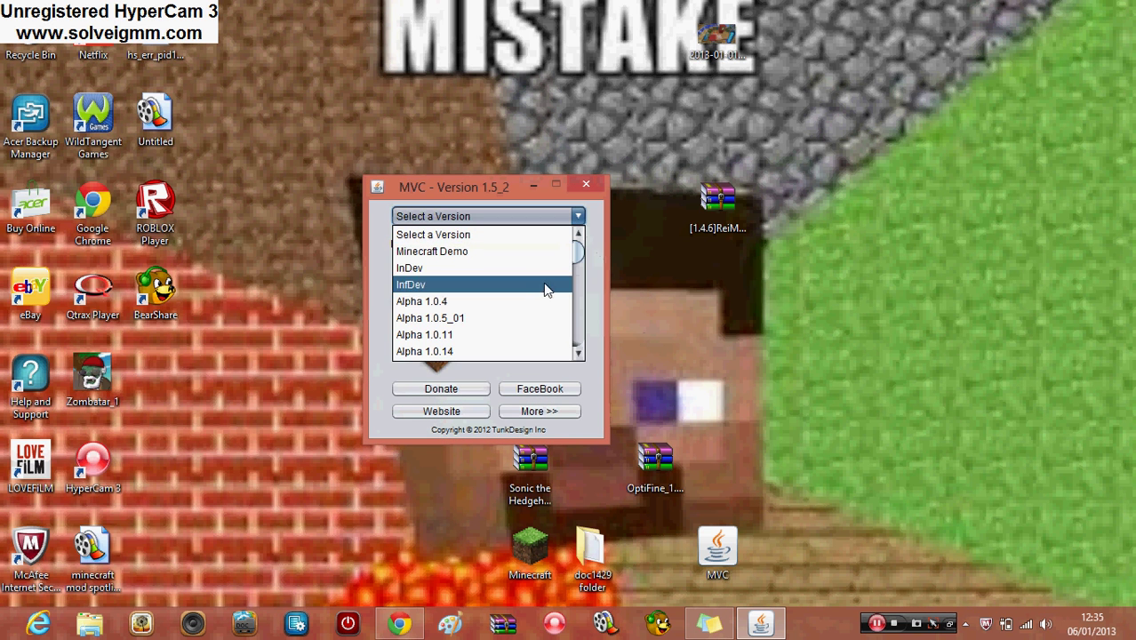
pyautogui.moveTo(579, 256); pyautogui.dragTo(567, 393)
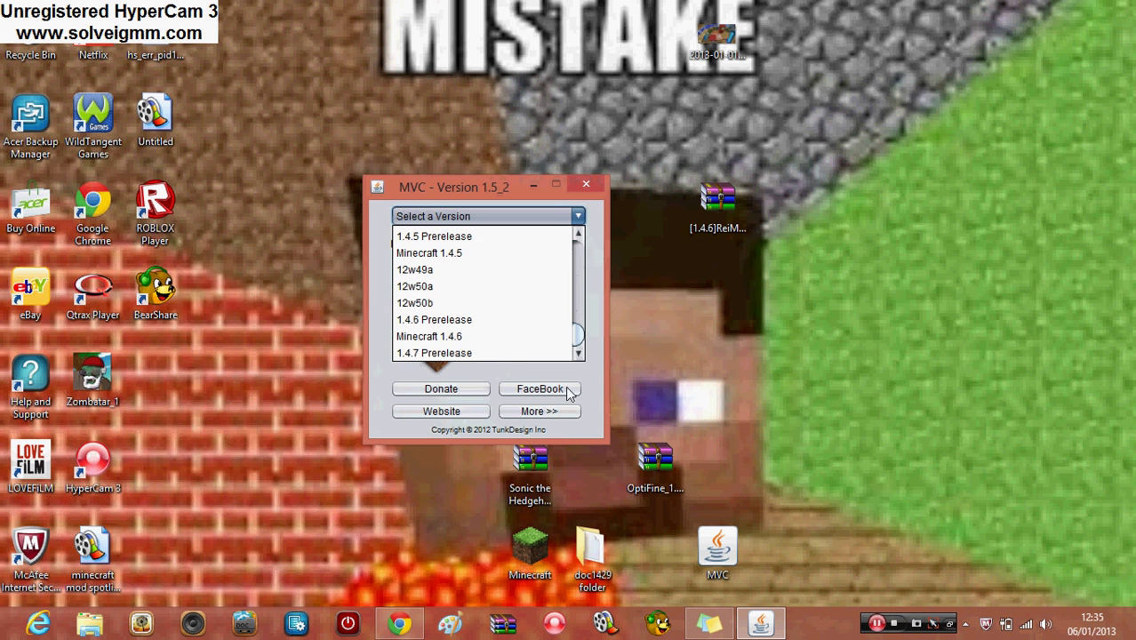
pyautogui.click(489, 336)
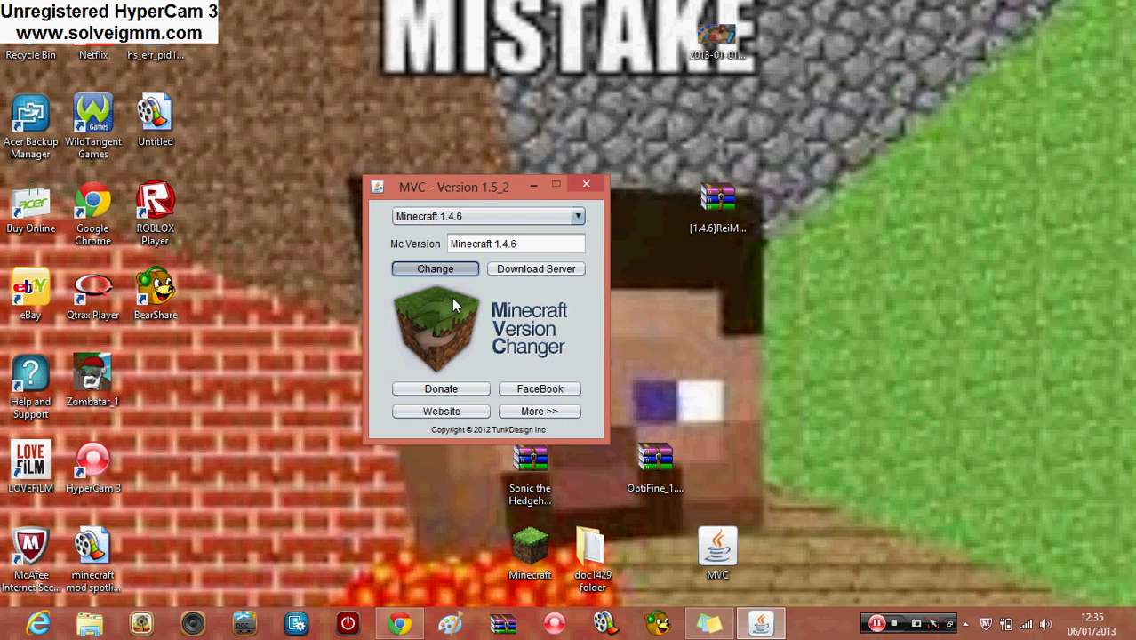
pyautogui.click(698, 333)
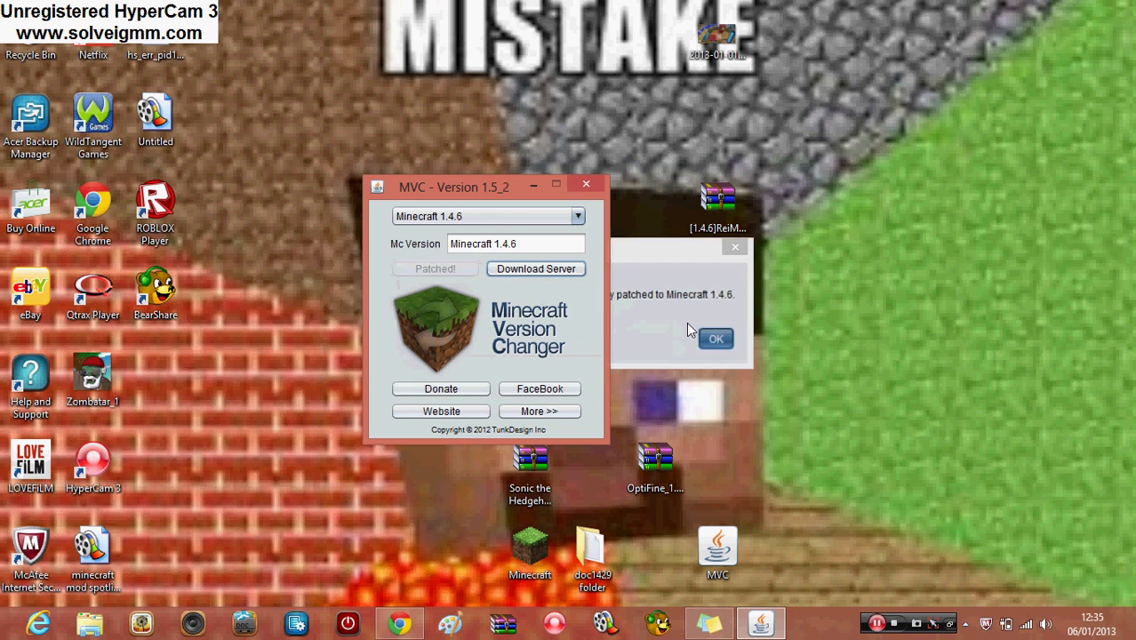
pyautogui.click(586, 184)
# - Launch and log in to Minecraft full-screen, briefly viewing the Multiplayer list
pyautogui.doubleClick(547, 554)
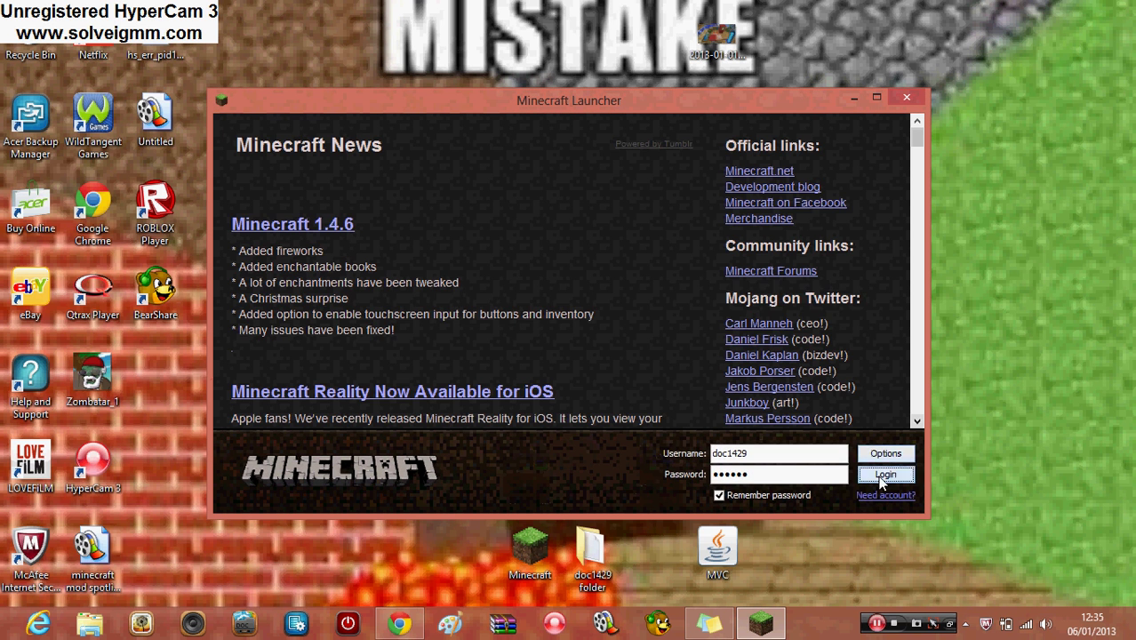
pyautogui.click(884, 476)
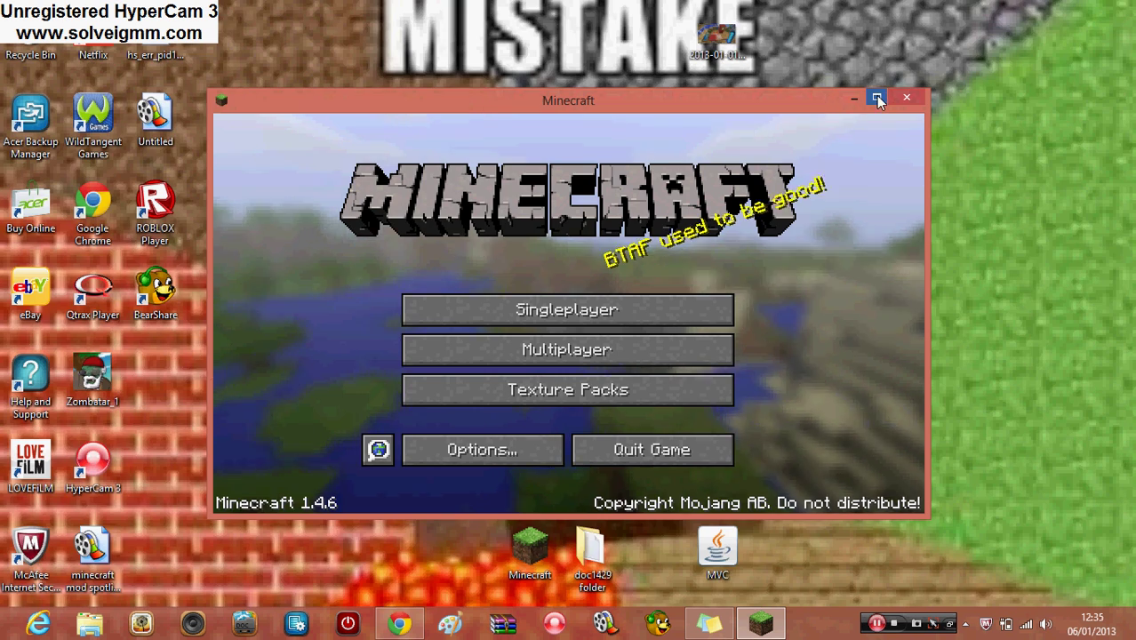
pyautogui.click(876, 98)
pyautogui.click(562, 320)
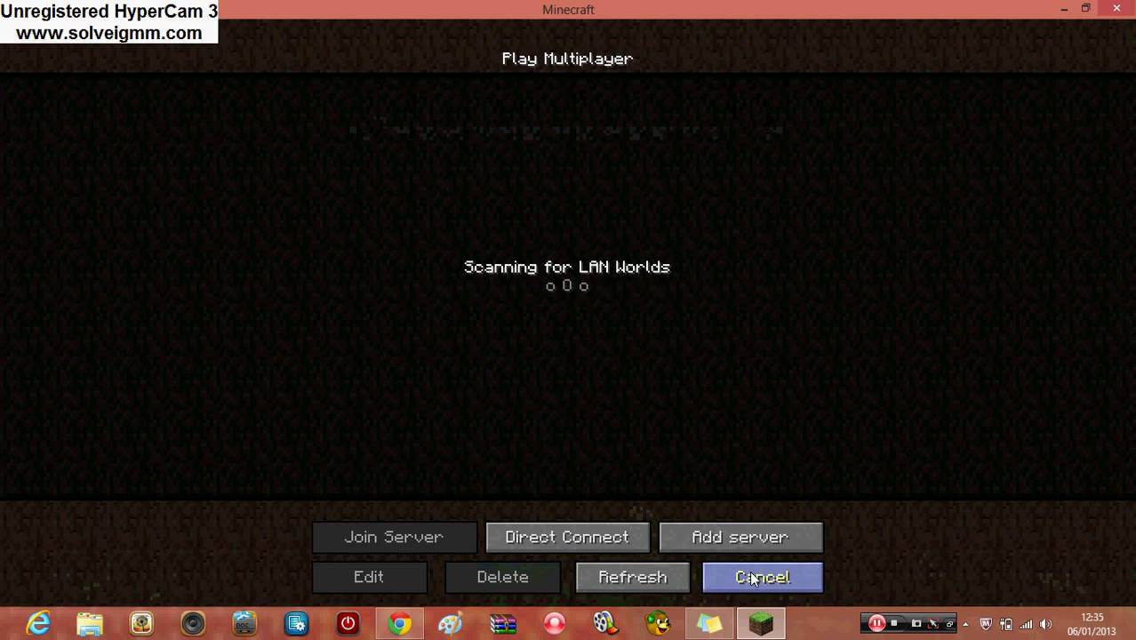
pyautogui.click(761, 573)
# - Make Gnomorians-Adventure-PackV01 the active texture pack, then check the Singleplayer list
pyautogui.click(587, 345)
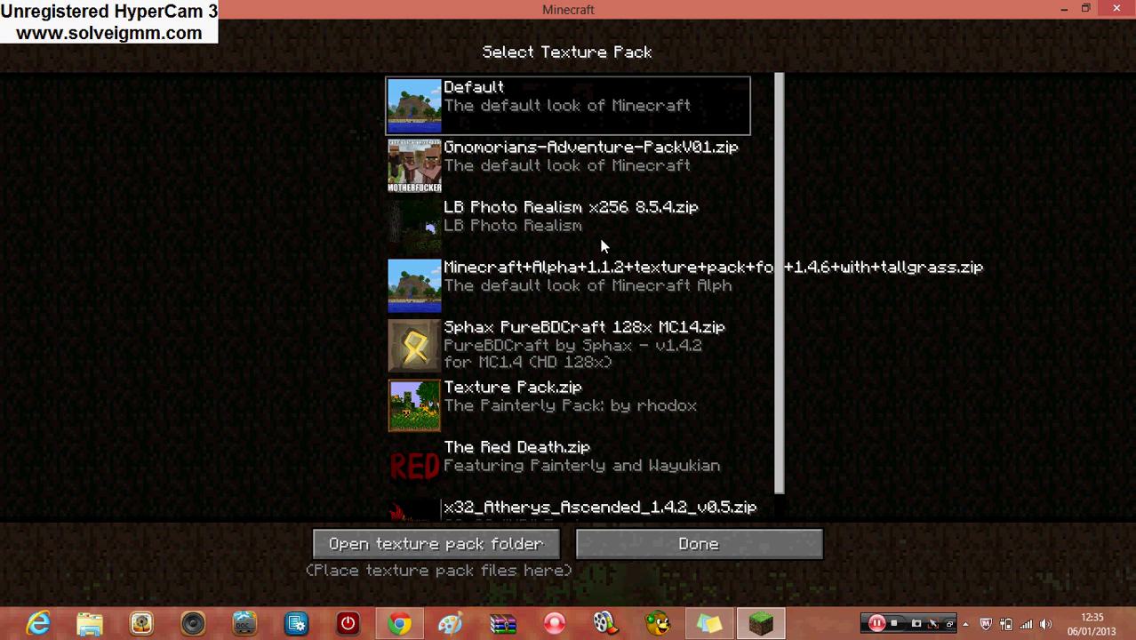
pyautogui.click(585, 175)
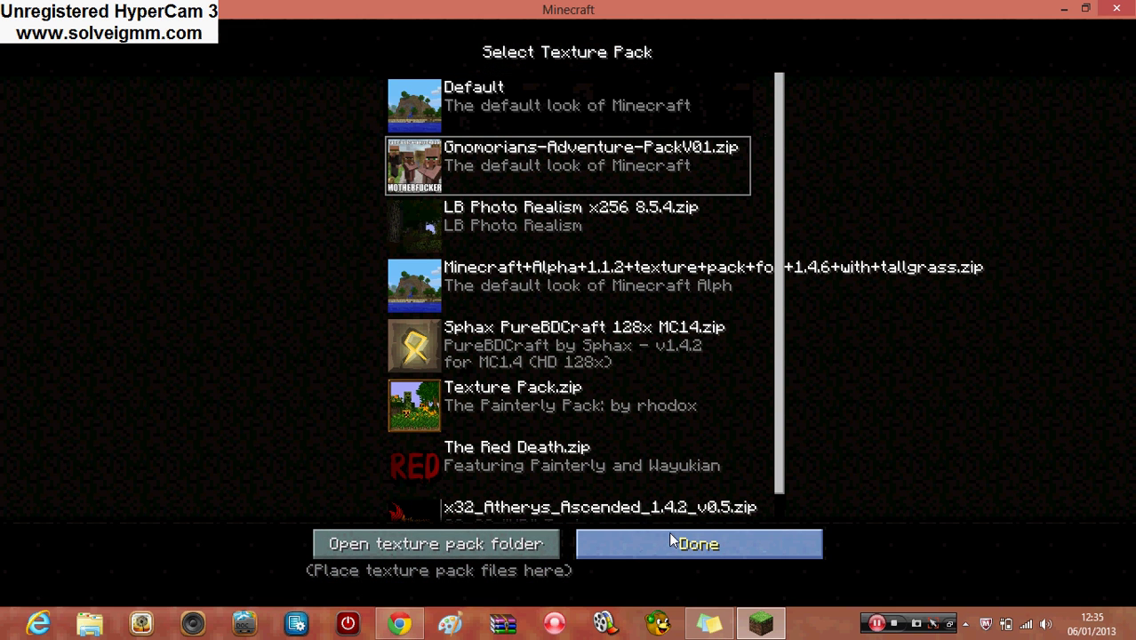
pyautogui.click(671, 541)
pyautogui.click(529, 266)
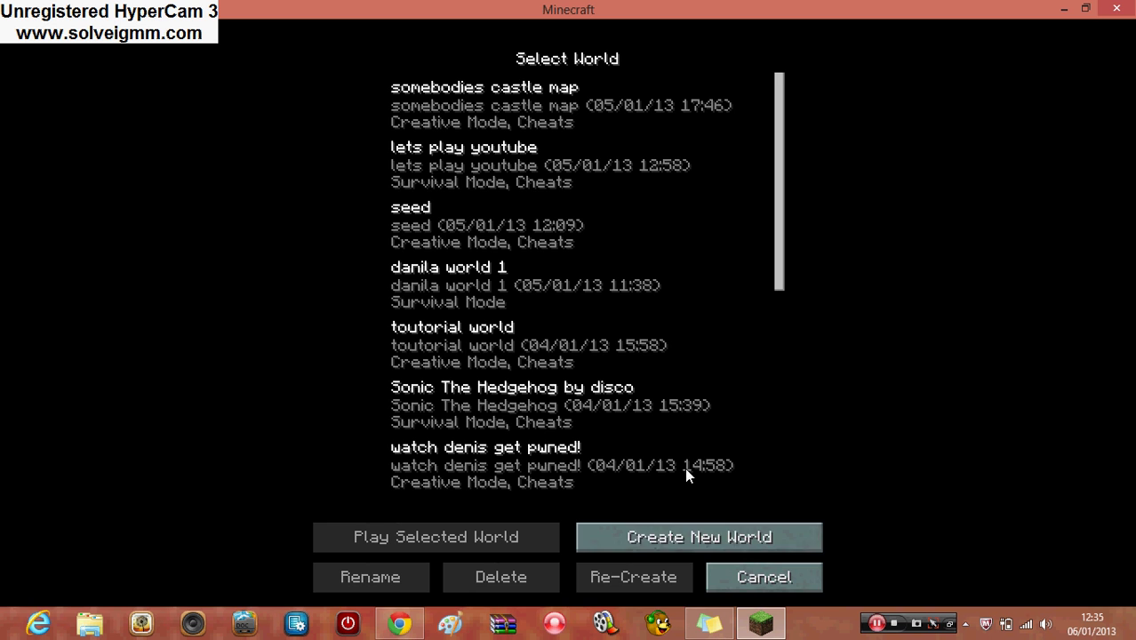
pyautogui.click(749, 573)
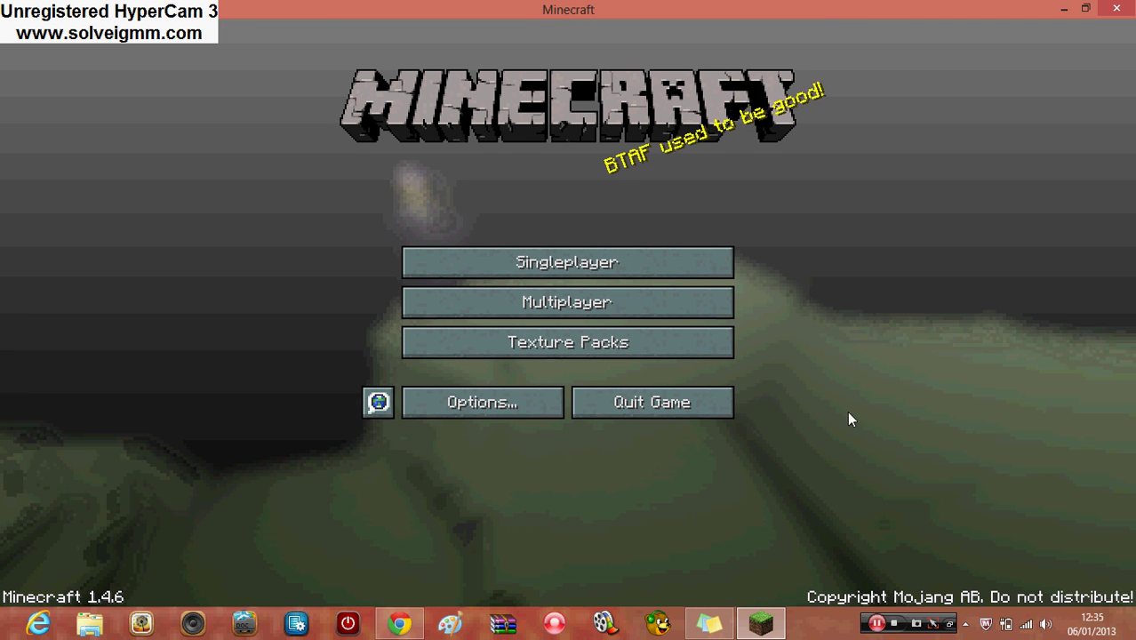